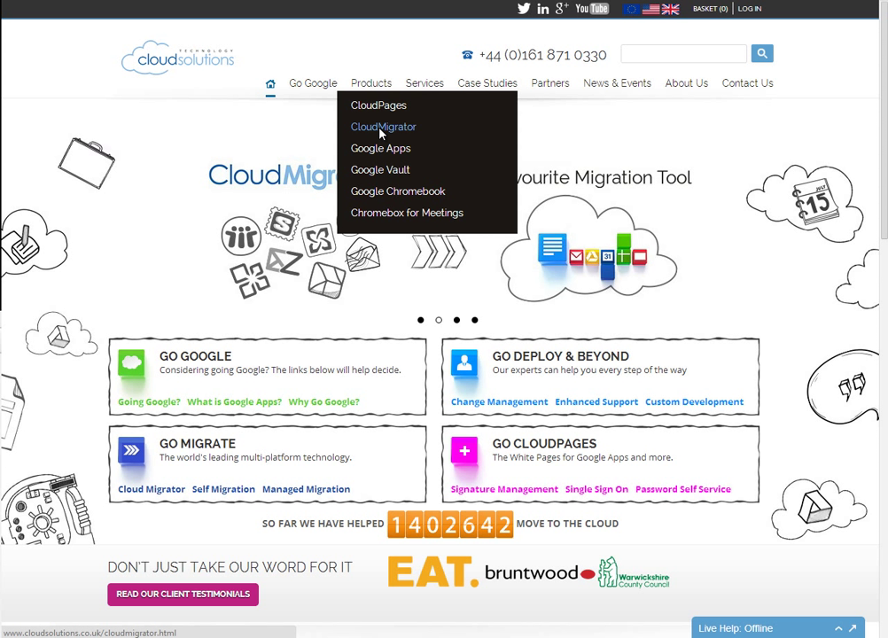
# - Open the CloudMigrator knowledge base article on setting up the OAuth service account
pyautogui.click(380, 130)
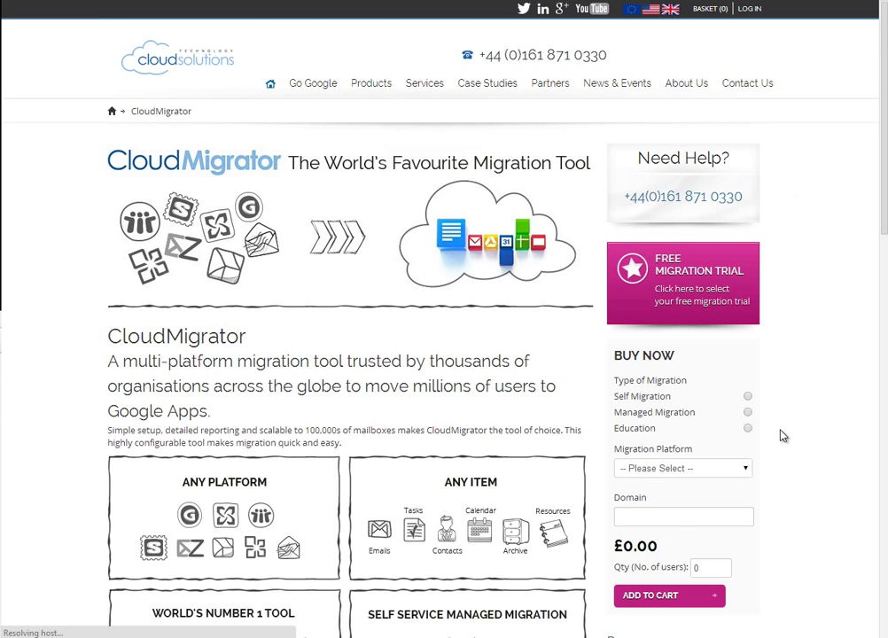
pyautogui.scroll(-3, 781, 435)
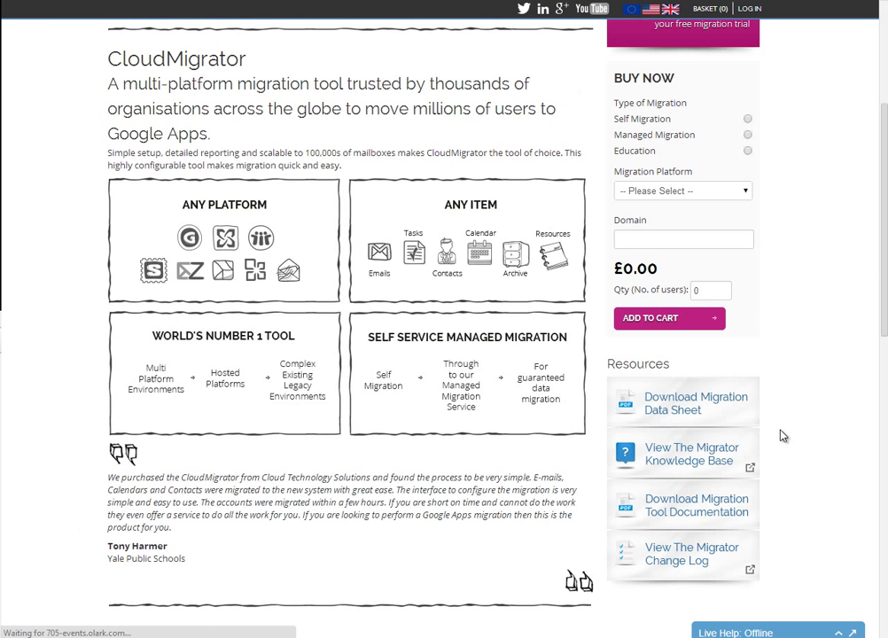
pyautogui.click(691, 460)
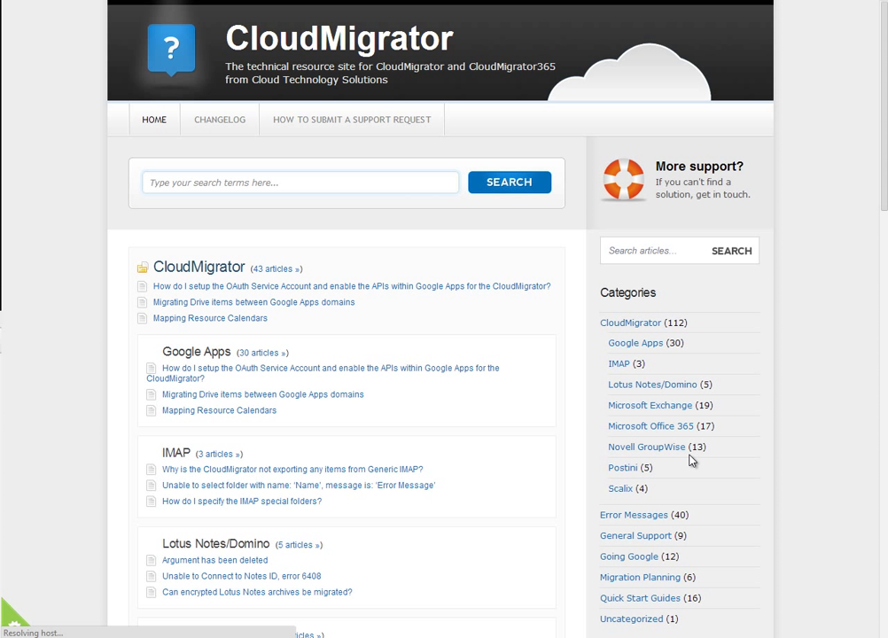
pyautogui.click(211, 288)
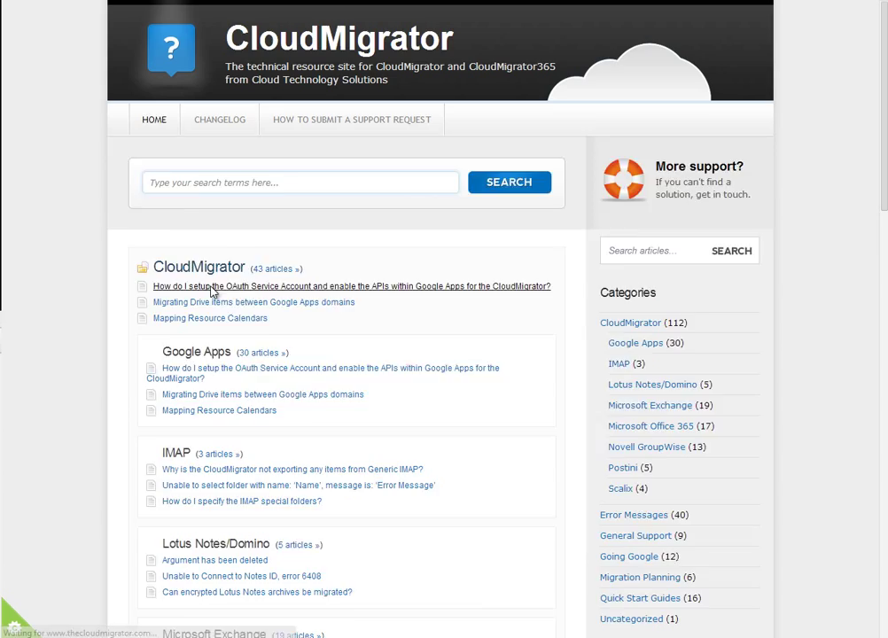
pyautogui.scroll(-1, 400, 445)
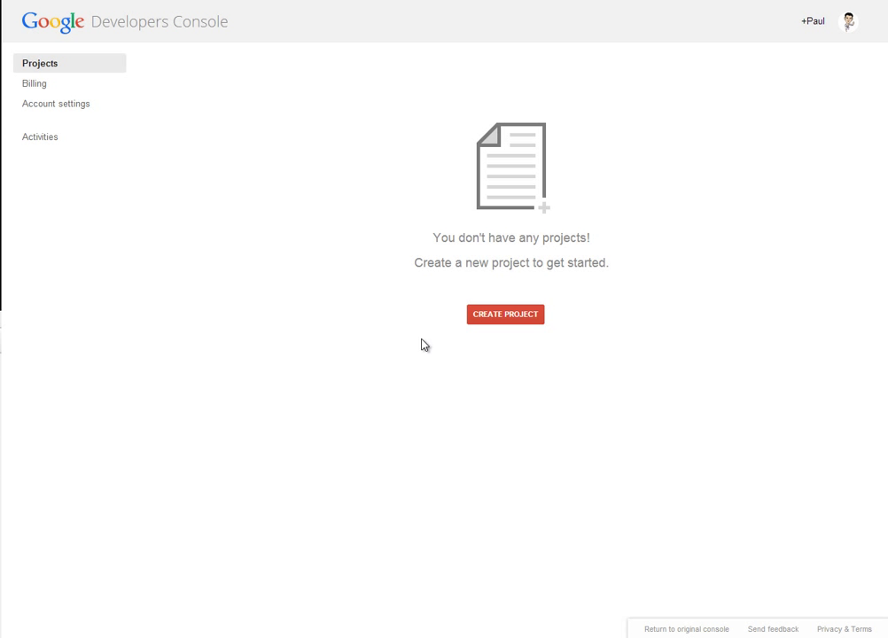
# - Create a project named CloudMigrator, opting into update emails and accepting the terms
pyautogui.click(496, 316)
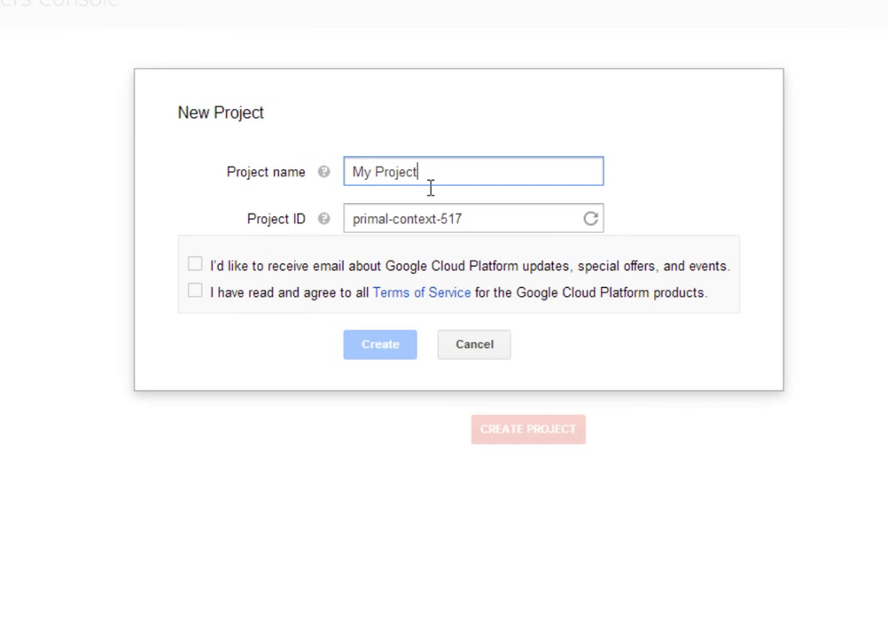
pyautogui.hotkey('ctrl', 'a')
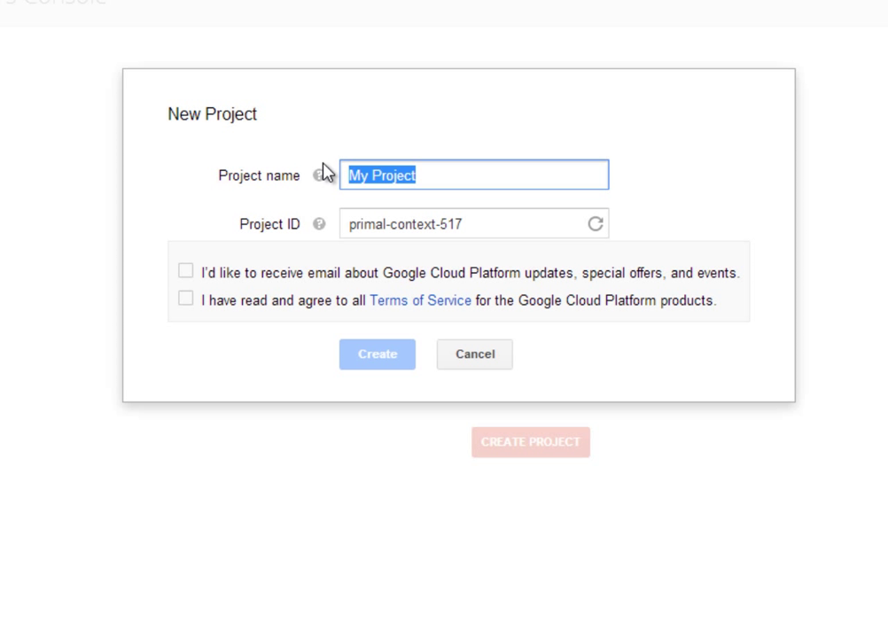
pyautogui.write('CloudMig')
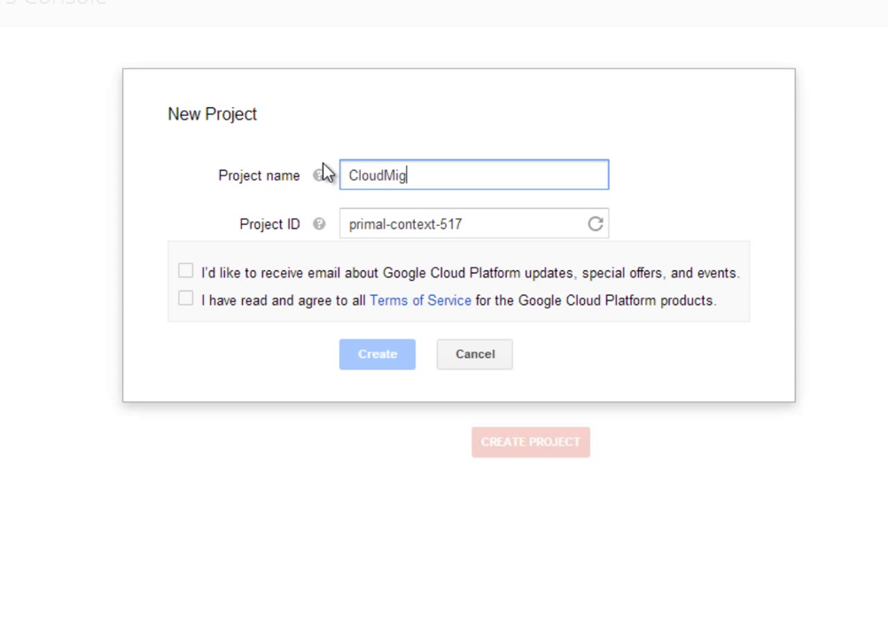
pyautogui.write('rator')
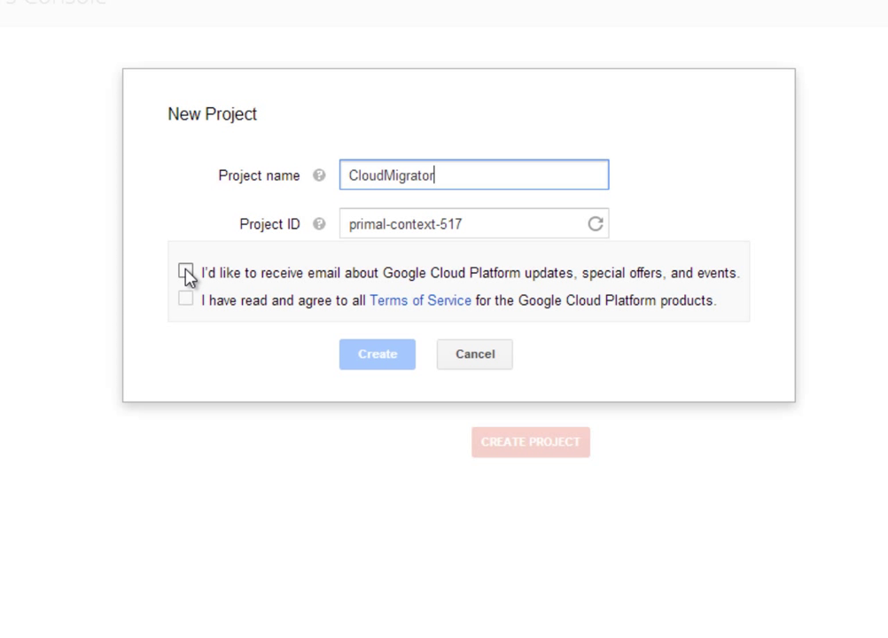
pyautogui.click(185, 271)
pyautogui.click(280, 220)
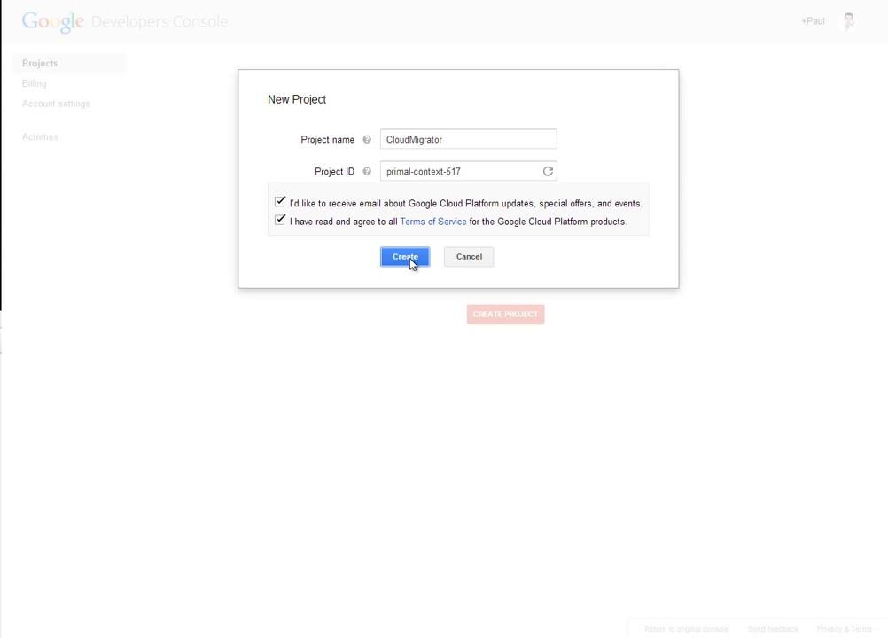
pyautogui.click(409, 259)
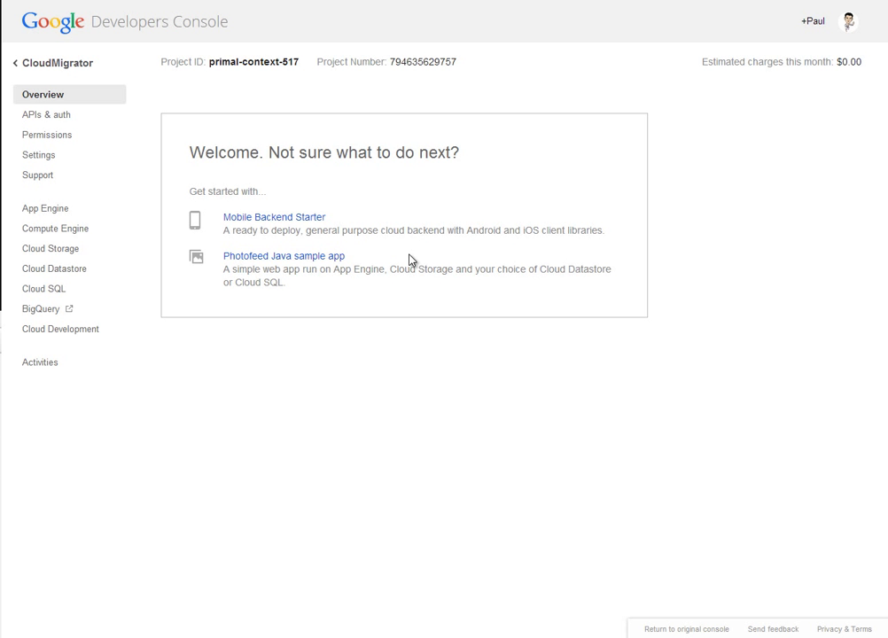
# - Create a Service account client ID under APIs & auth > Credentials, downloading its p12 key
pyautogui.click(48, 117)
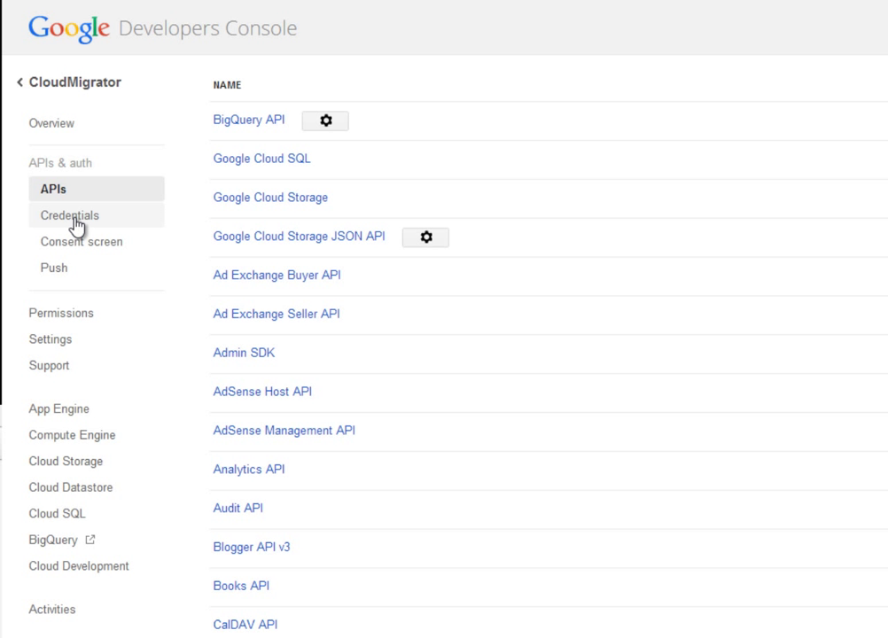
pyautogui.click(76, 225)
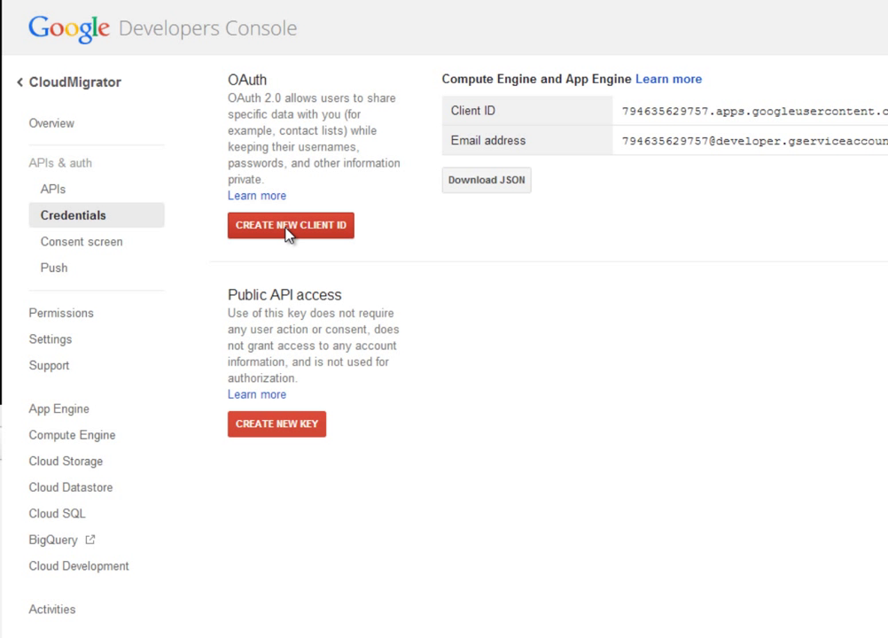
pyautogui.click(286, 229)
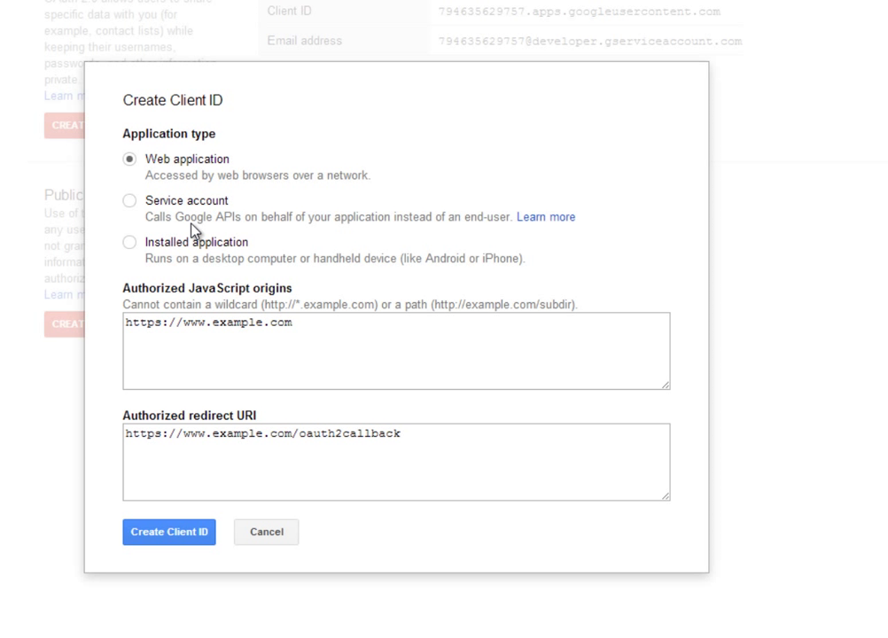
pyautogui.click(130, 202)
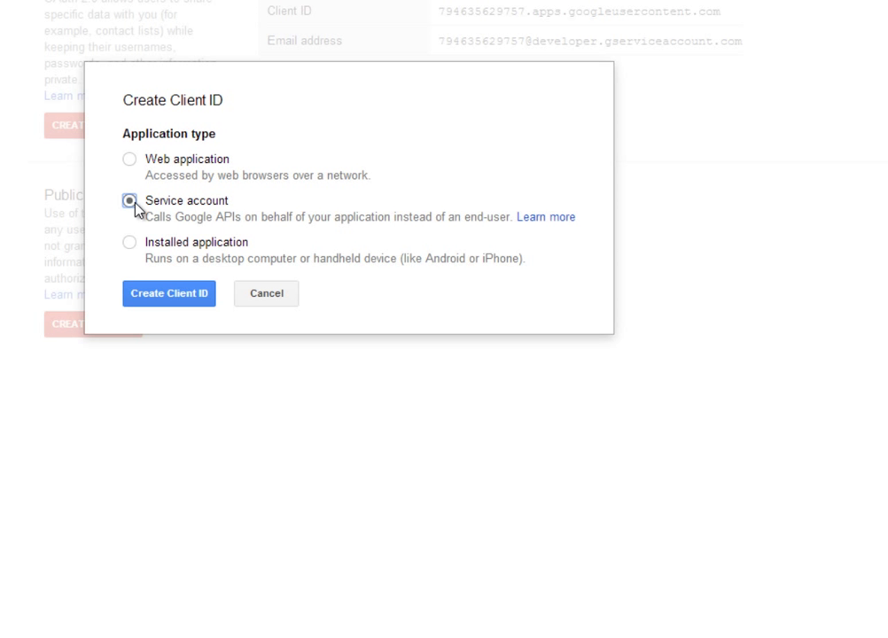
pyautogui.click(185, 297)
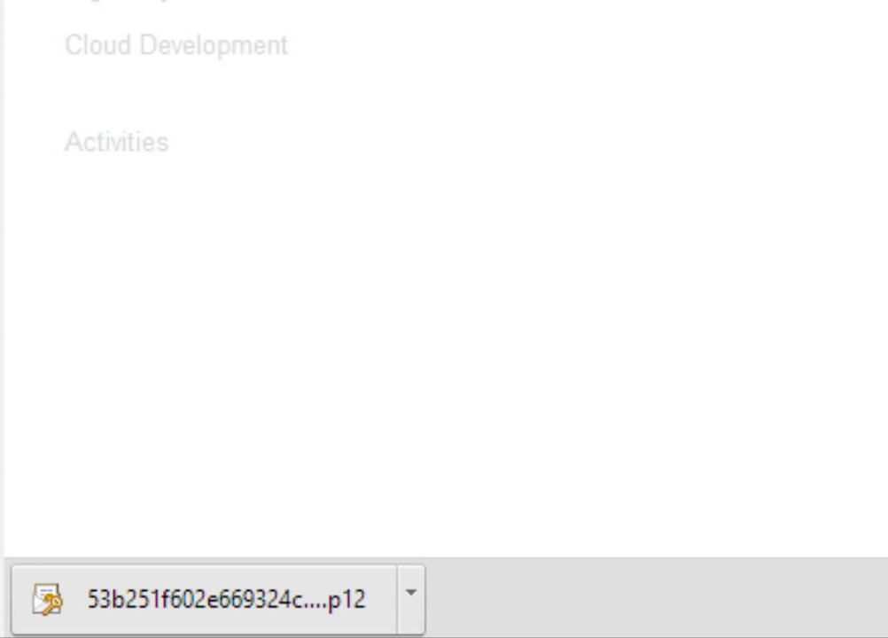
pyautogui.click(262, 485)
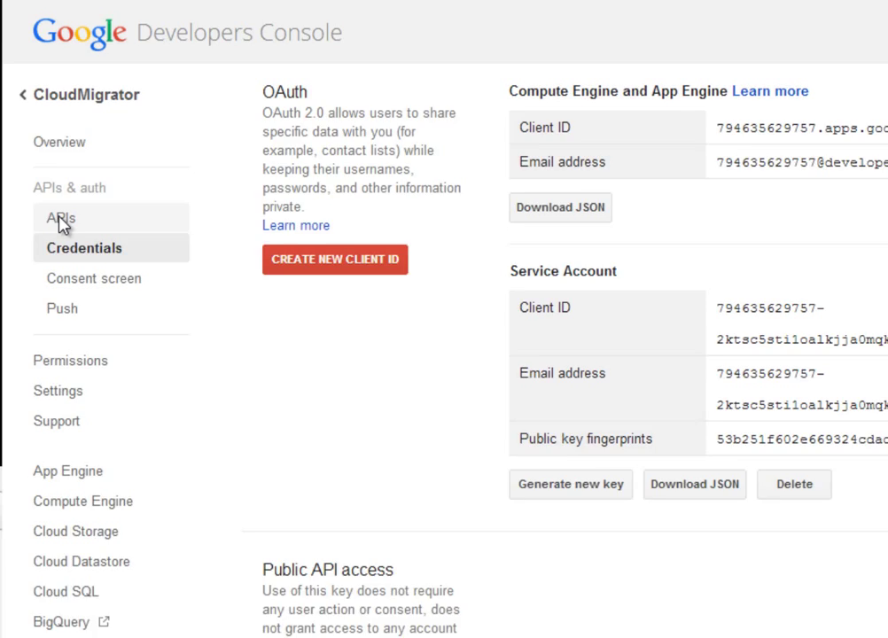
# - Enable the Admin SDK in the project's API list, accepting its terms
pyautogui.click(60, 222)
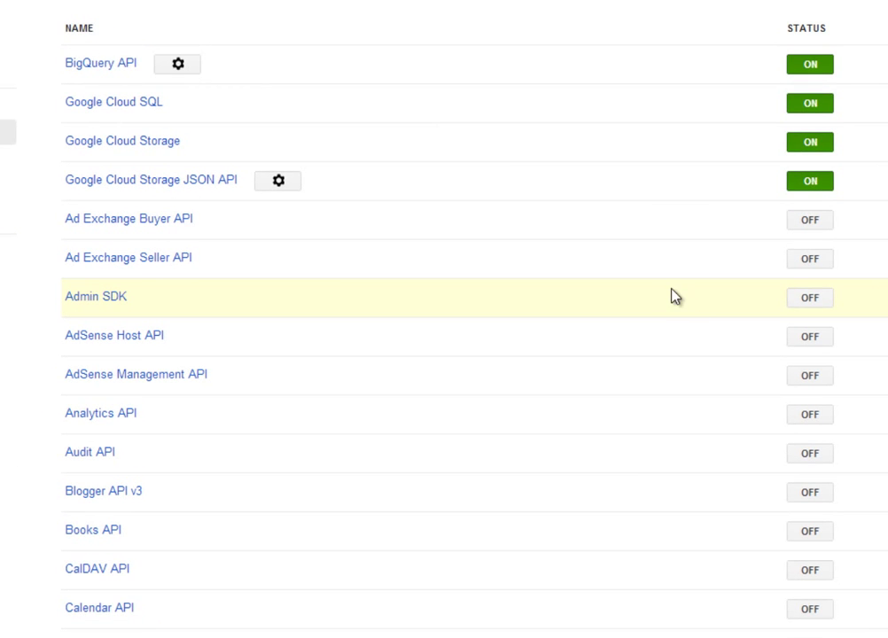
pyautogui.click(810, 298)
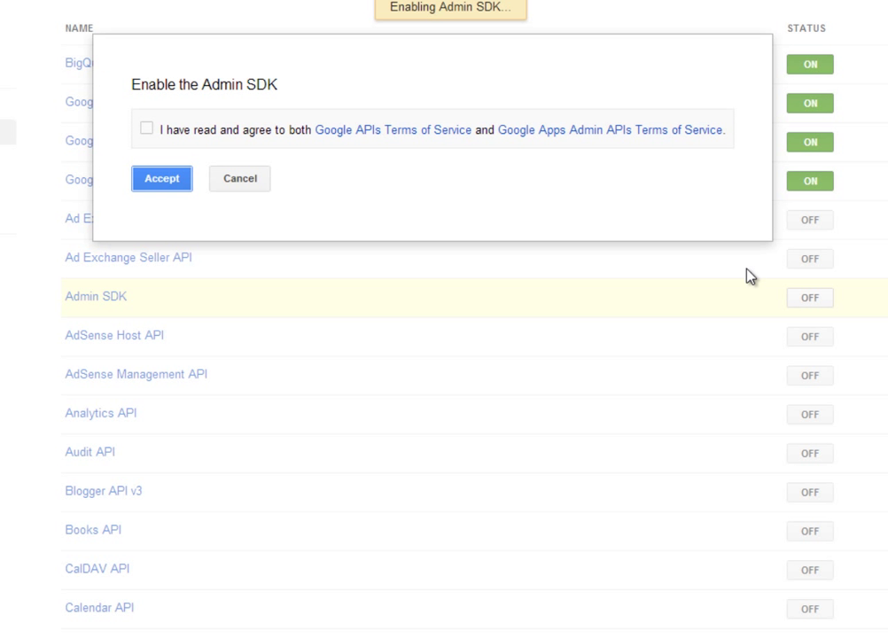
pyautogui.click(147, 130)
pyautogui.click(162, 183)
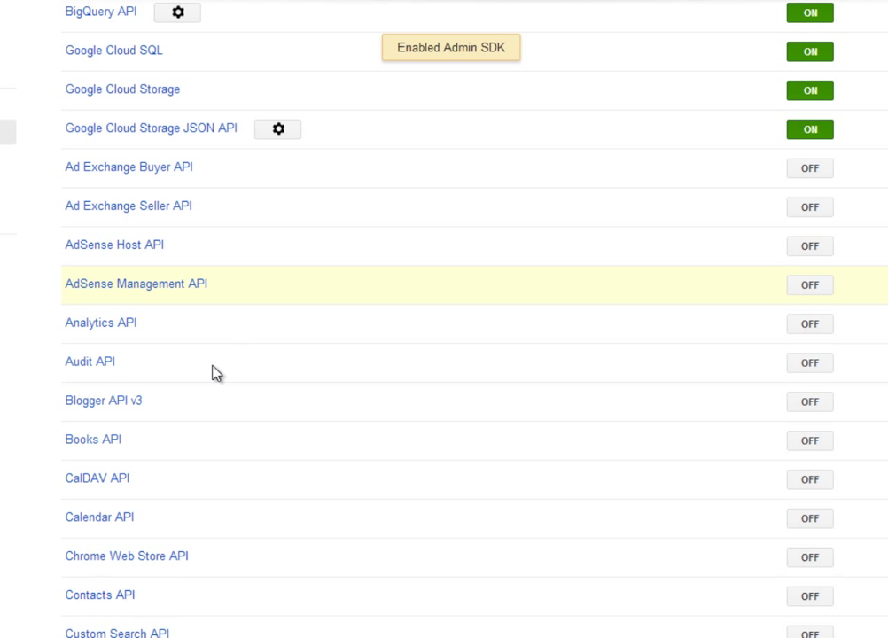
# - Enable the Calendar API with its terms accepted, and the Contacts API
pyautogui.click(817, 519)
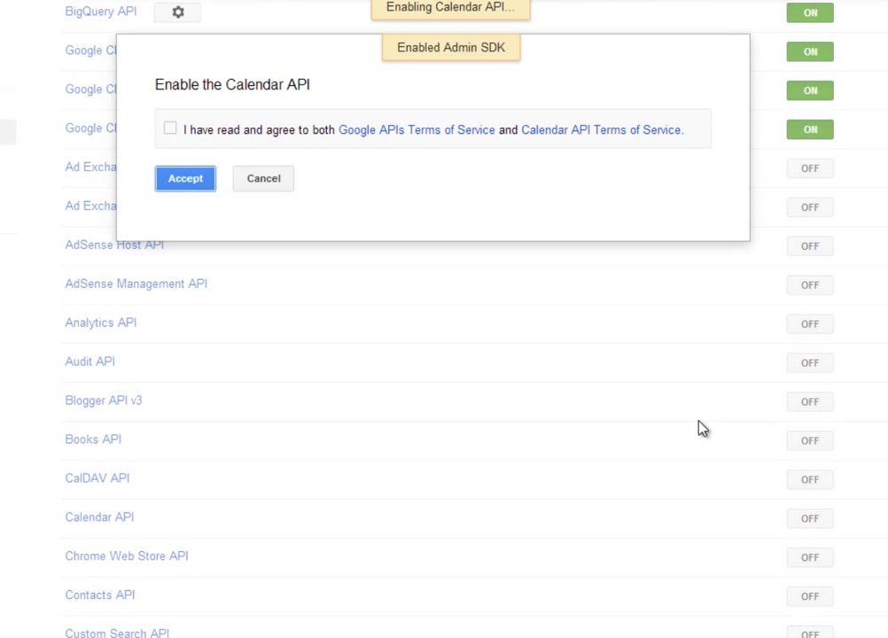
pyautogui.click(171, 130)
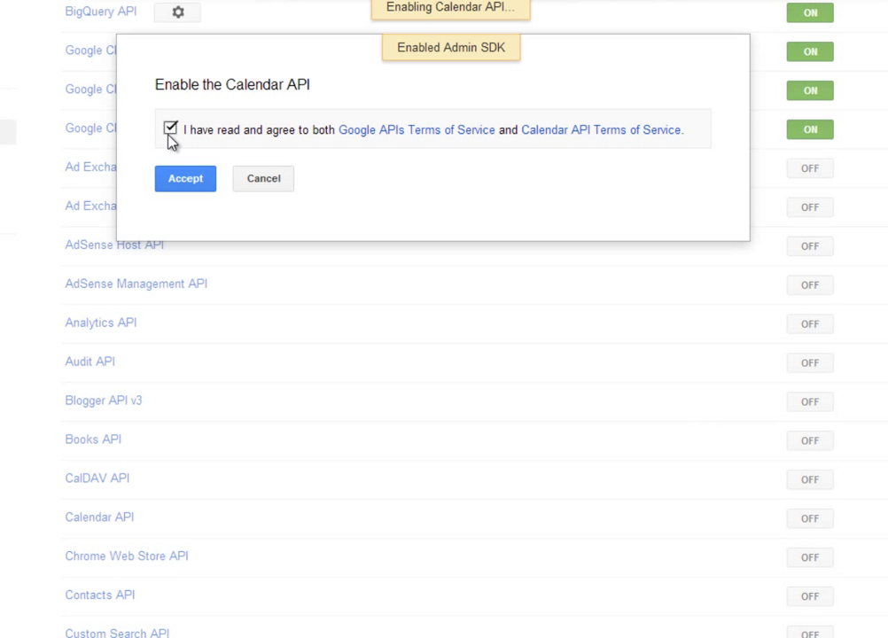
pyautogui.click(177, 184)
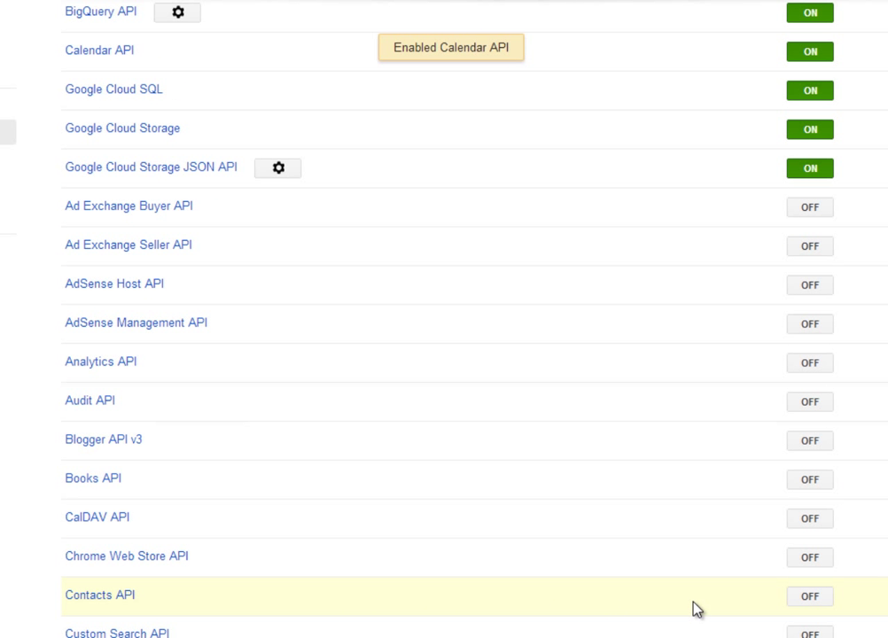
pyautogui.click(811, 599)
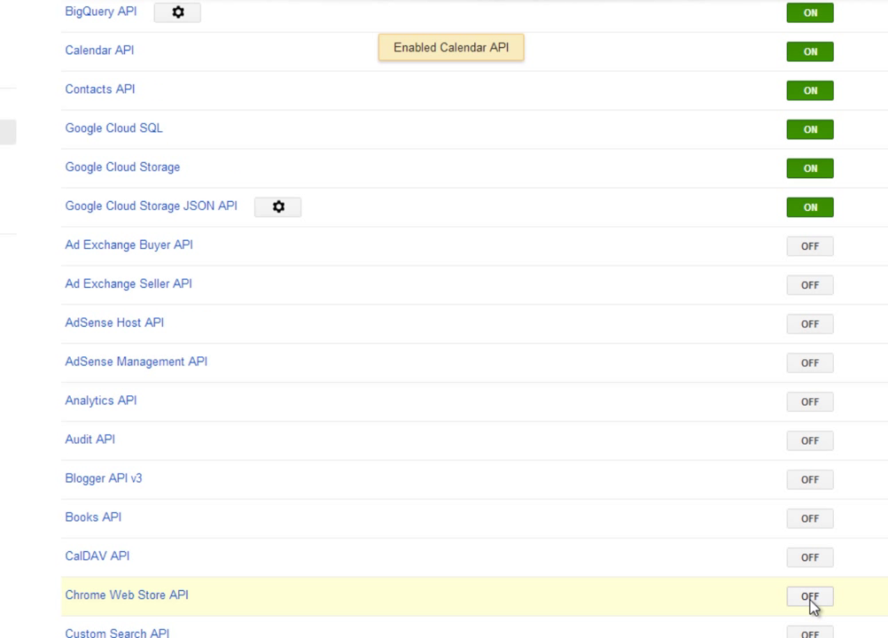
pyautogui.scroll(-3, 809, 605)
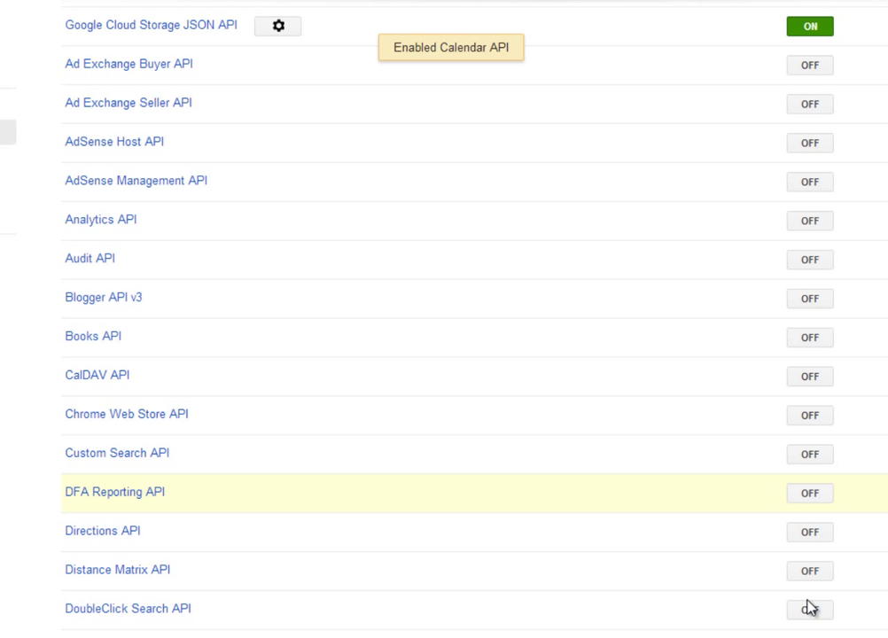
pyautogui.scroll(-1, 806, 624)
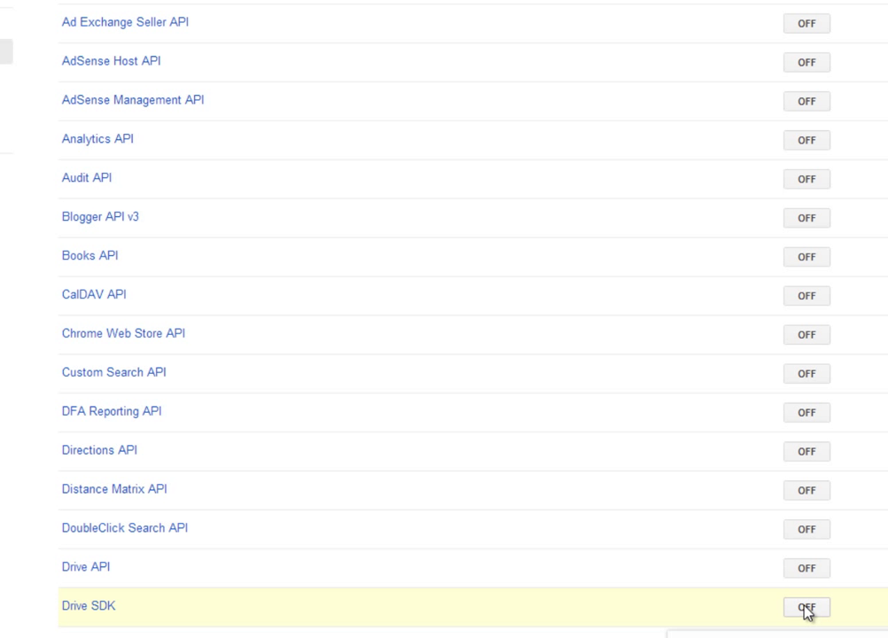
# - Enable the Drive SDK, accepting its terms of service
pyautogui.click(804, 606)
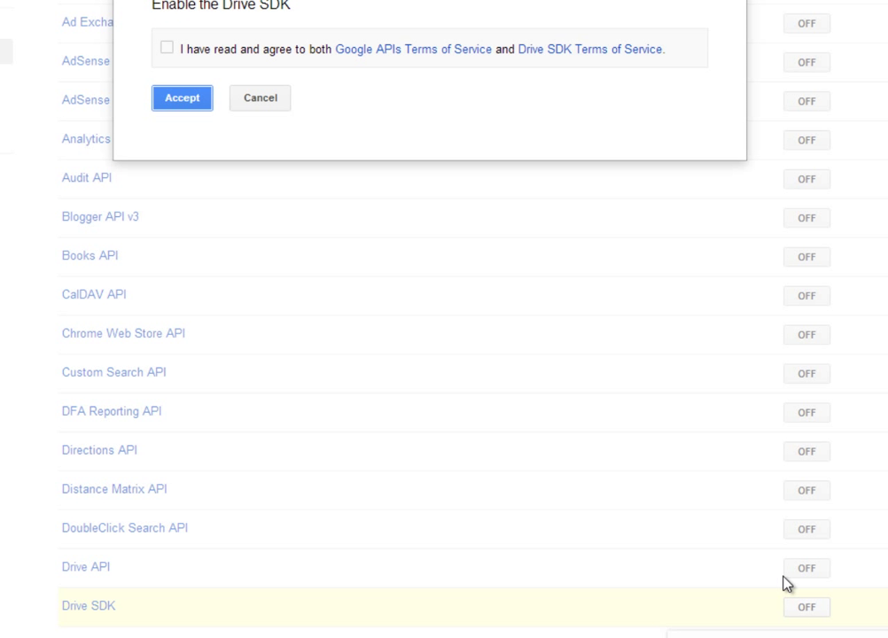
pyautogui.click(167, 49)
pyautogui.click(182, 99)
# - Enable the Groups Migration API further down the list, then return to the top
pyautogui.scroll(-2, 274, 258)
pyautogui.scroll(-1, 275, 258)
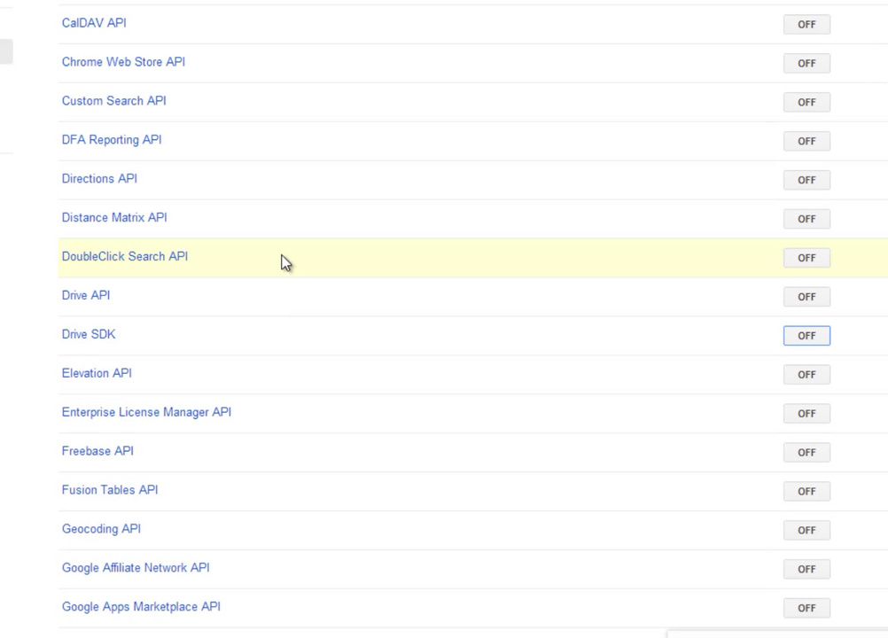
pyautogui.scroll(-1, 282, 260)
pyautogui.scroll(-2, 282, 264)
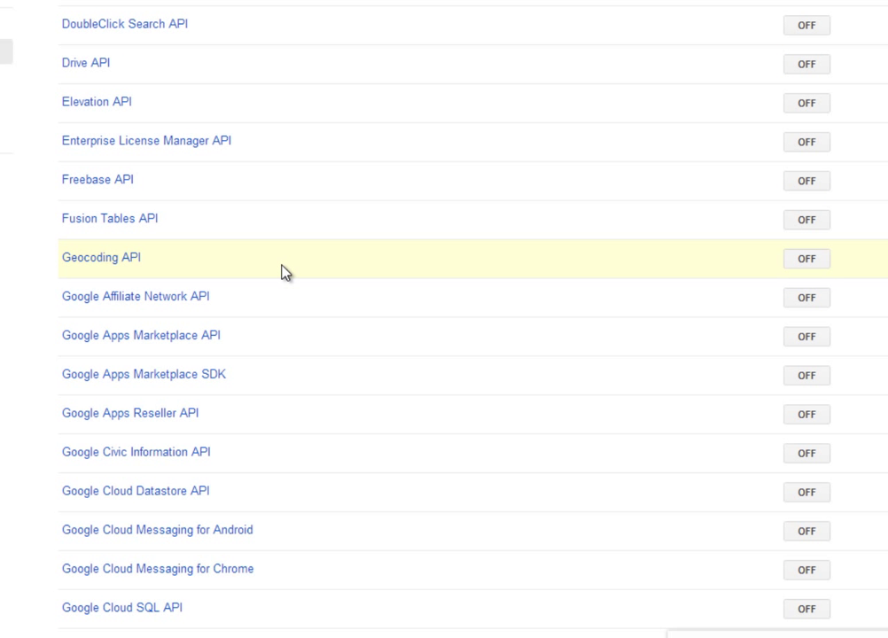
pyautogui.scroll(-3, 284, 271)
pyautogui.scroll(-3, 283, 271)
pyautogui.scroll(-1, 284, 272)
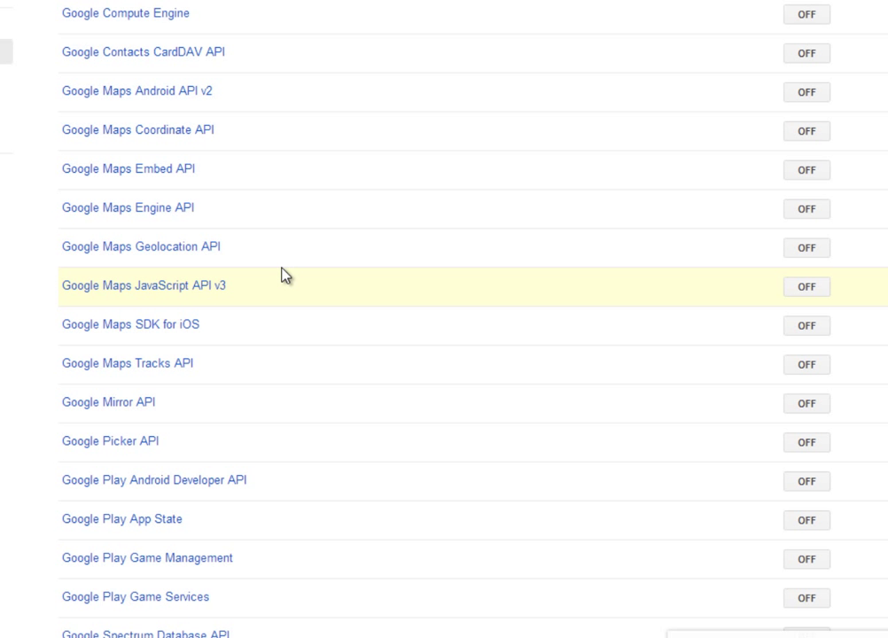
pyautogui.scroll(-3, 283, 275)
pyautogui.scroll(-2, 283, 276)
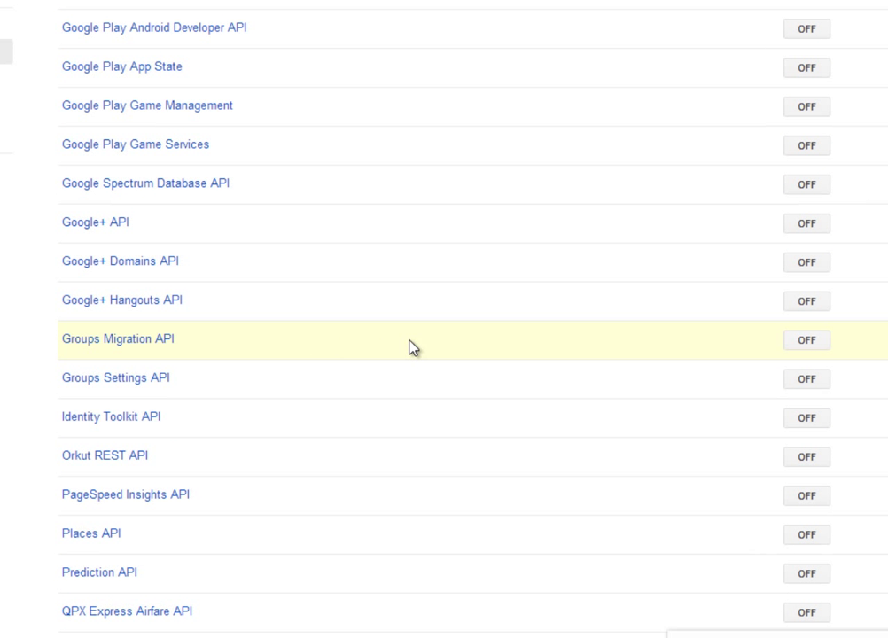
pyautogui.click(802, 343)
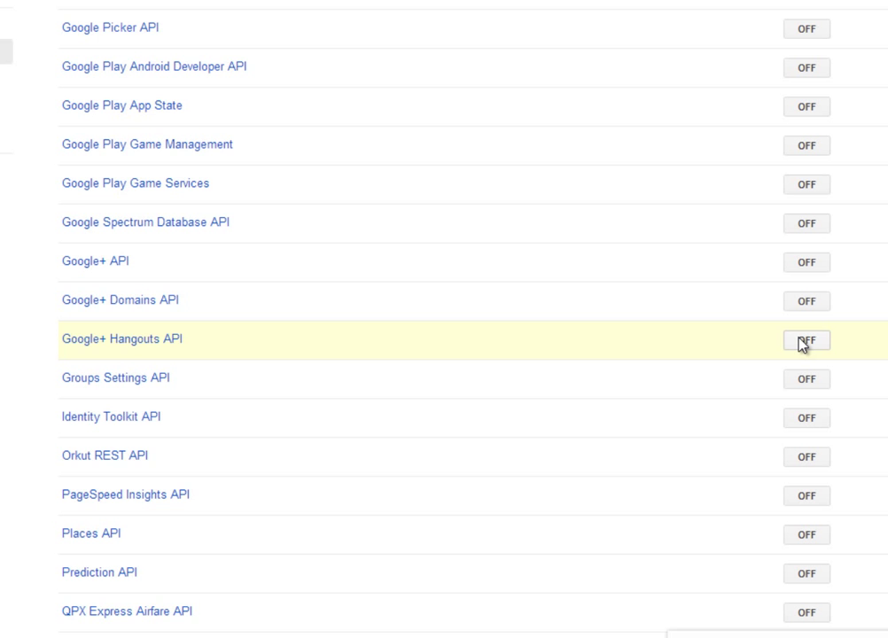
pyautogui.scroll(-4, 802, 343)
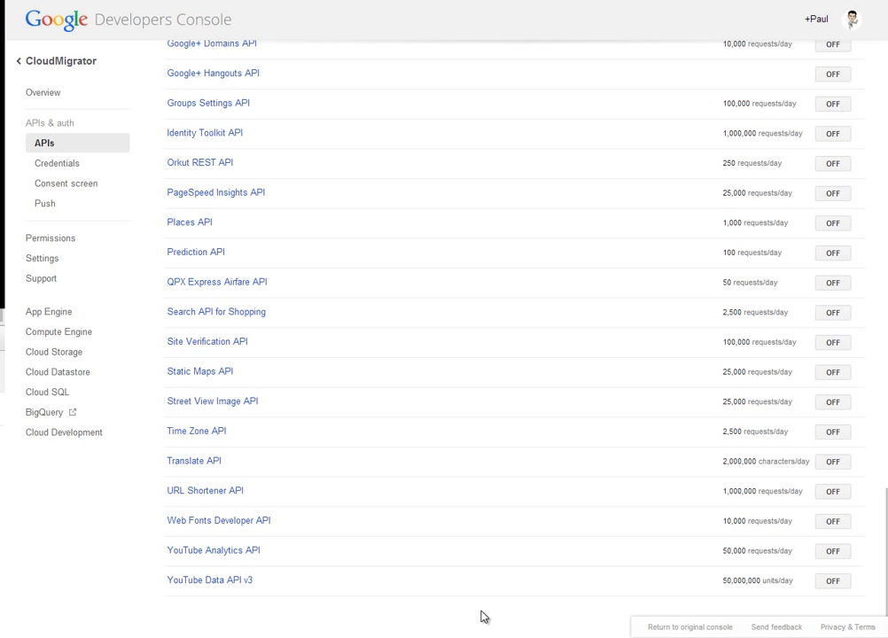
pyautogui.scroll(3, 483, 611)
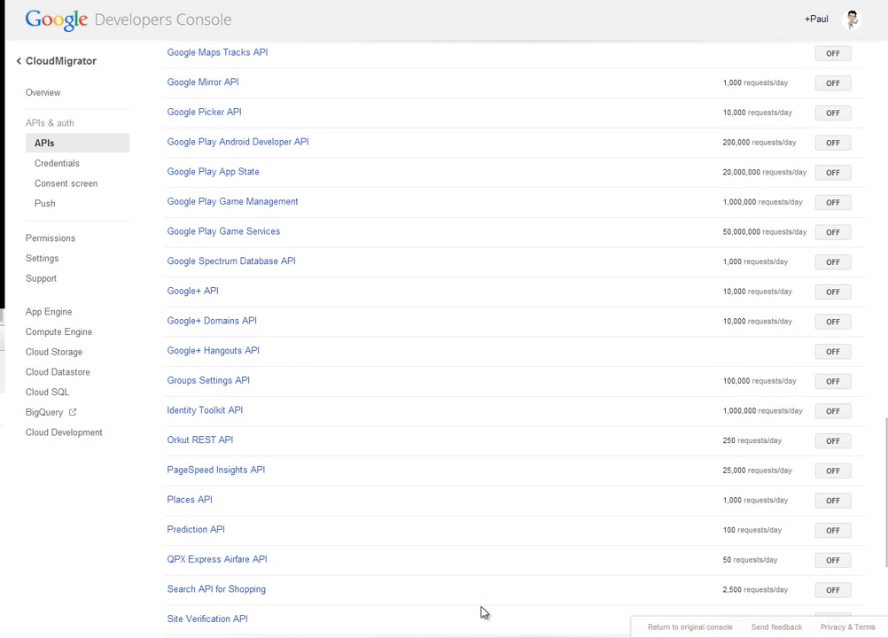
pyautogui.scroll(2, 483, 612)
pyautogui.scroll(5, 483, 611)
pyautogui.scroll(2, 483, 611)
pyautogui.scroll(5, 483, 611)
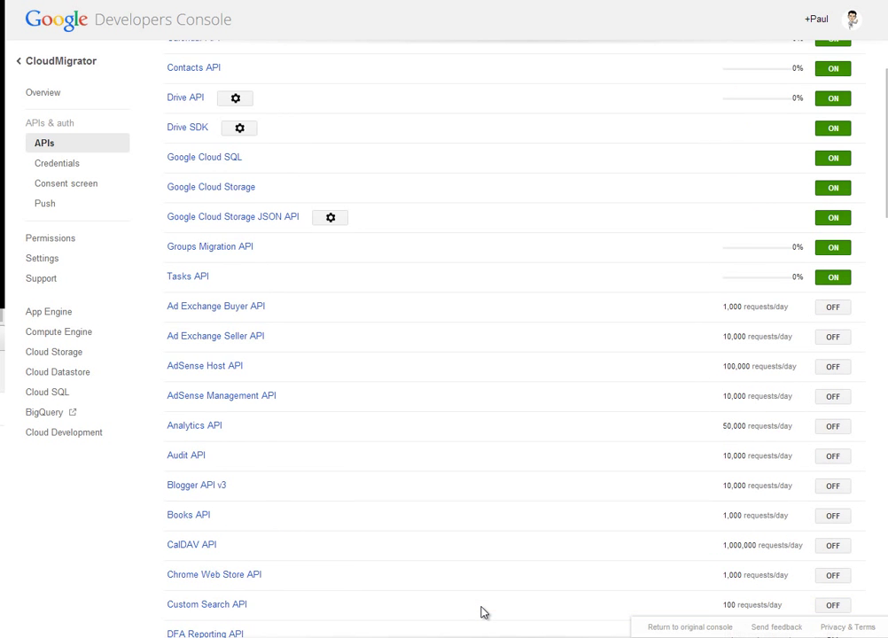
pyautogui.scroll(1, 479, 611)
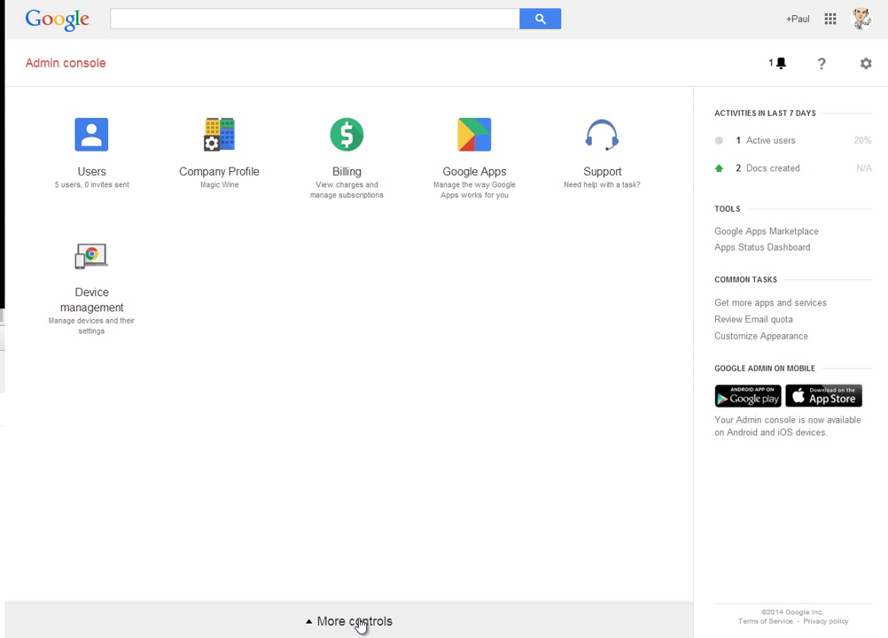
# - Open Security > Advanced settings in the Google Admin console
pyautogui.click(360, 622)
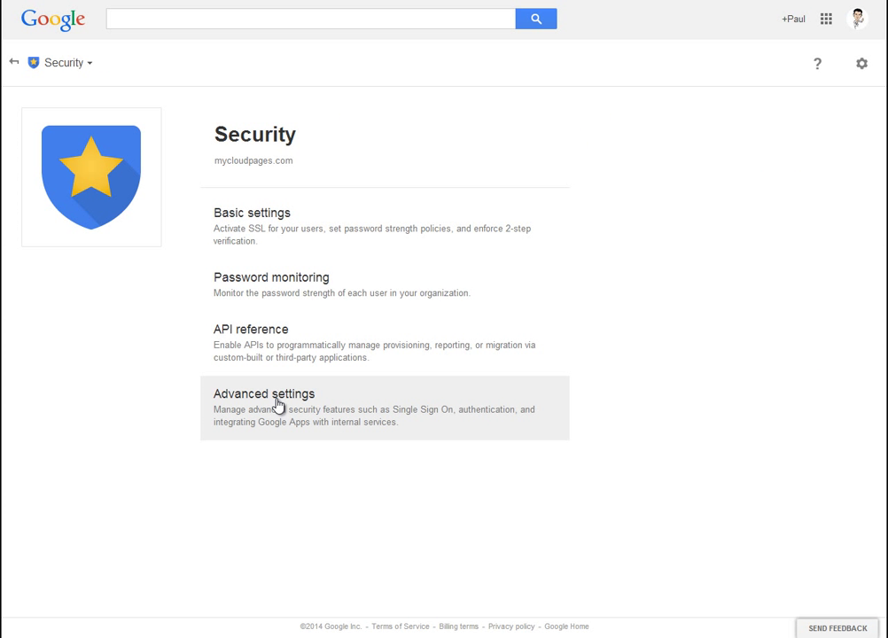
pyautogui.click(277, 404)
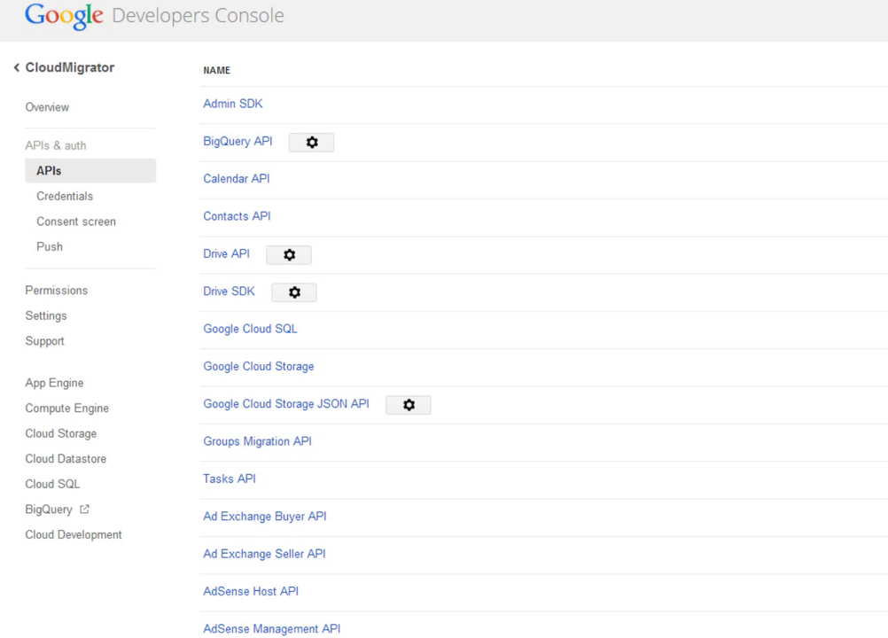
# - Copy the service account Client ID from Credentials into the admin Client Name field
pyautogui.click(74, 205)
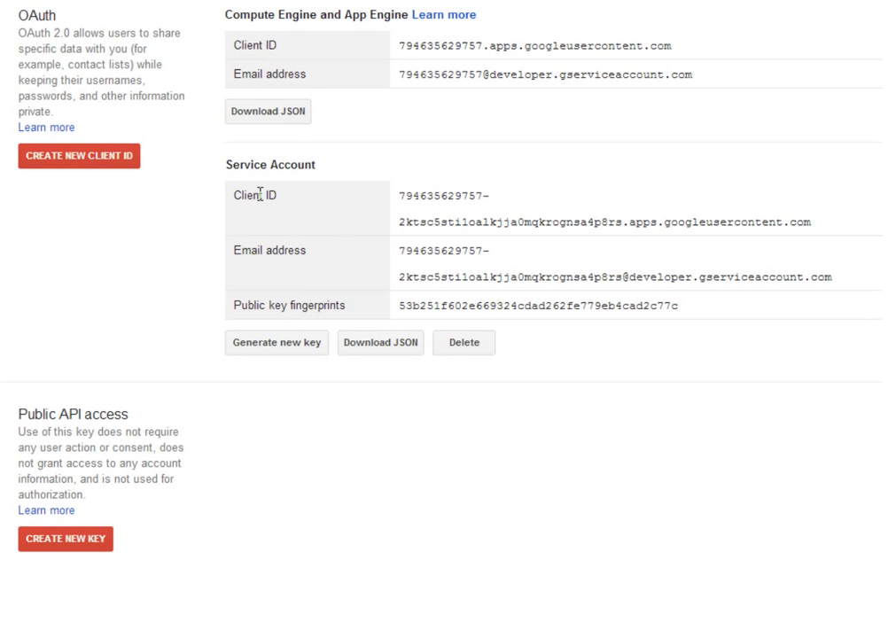
pyautogui.moveTo(399, 195); pyautogui.dragTo(802, 229)
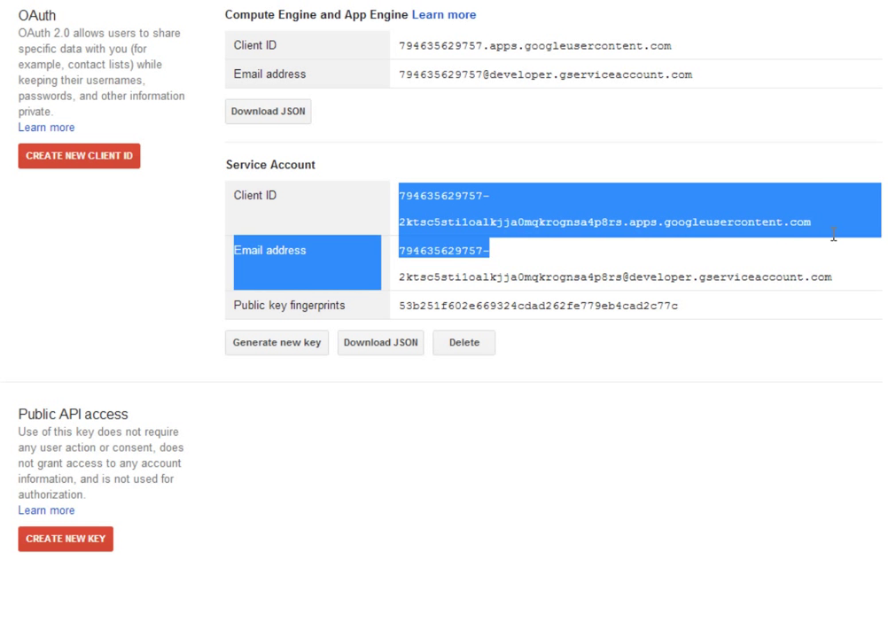
pyautogui.rightClick(802, 228)
pyautogui.click(796, 235)
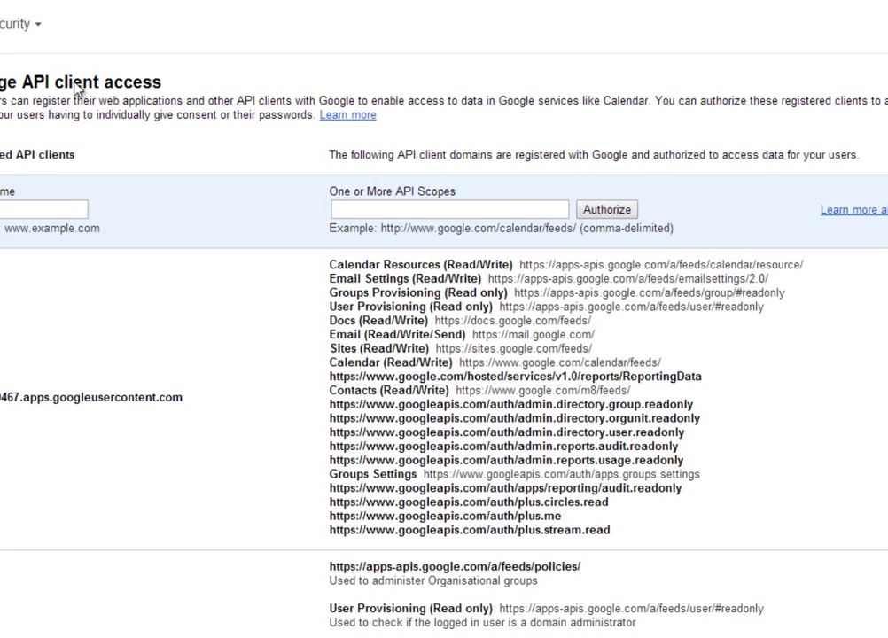
pyautogui.click(105, 212)
pyautogui.rightClick(108, 215)
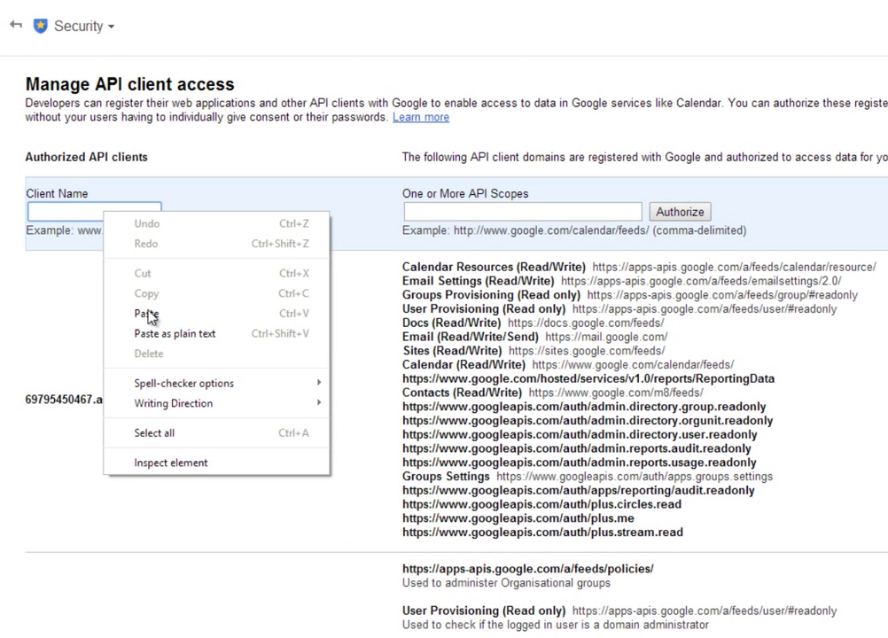
pyautogui.click(203, 311)
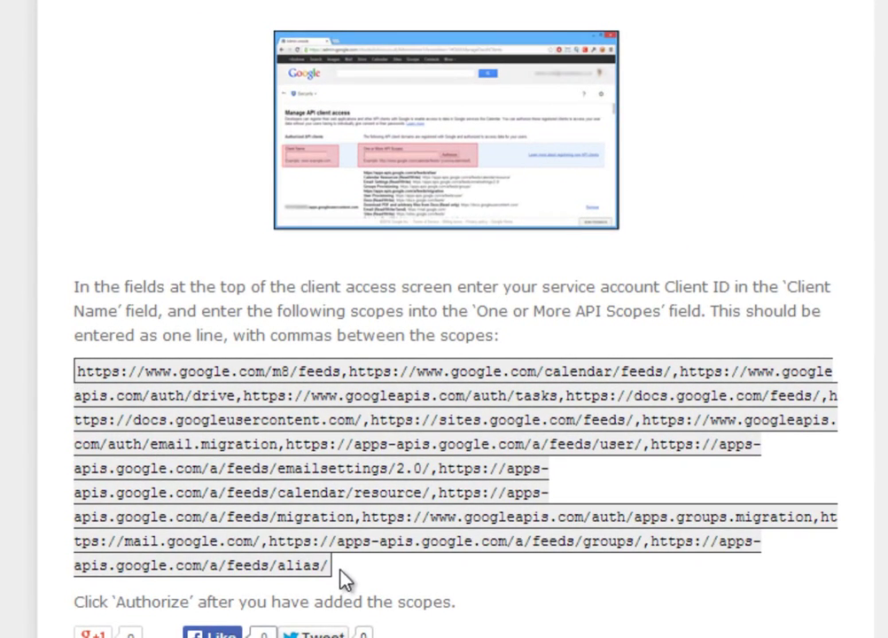
# - Paste the article's API scopes list into the API Scopes field and authorize the client
pyautogui.moveTo(337, 571)
pyautogui.mouseDown()
pyautogui.moveTo(131, 382)
pyautogui.moveTo(77, 371)
pyautogui.mouseUp()
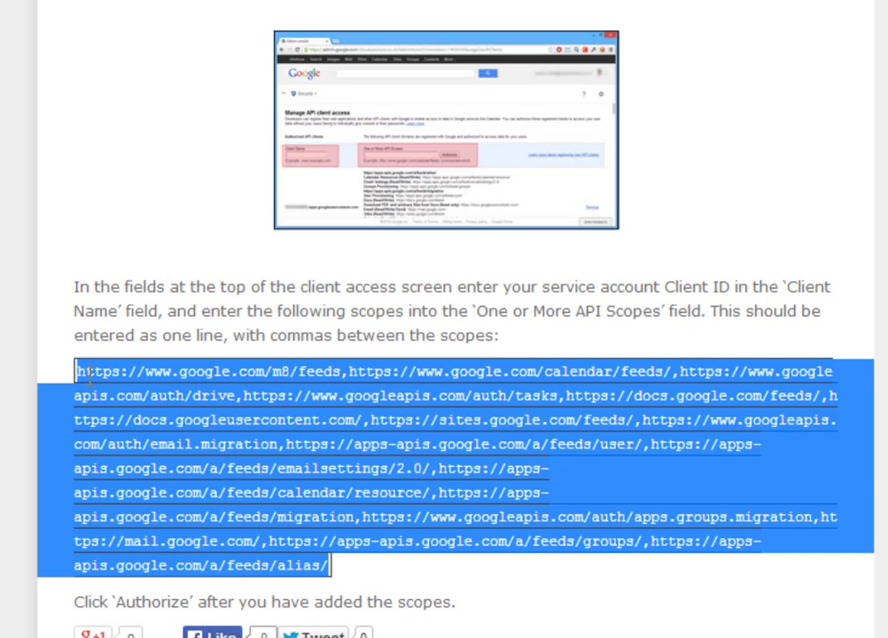
pyautogui.rightClick(99, 383)
pyautogui.click(132, 395)
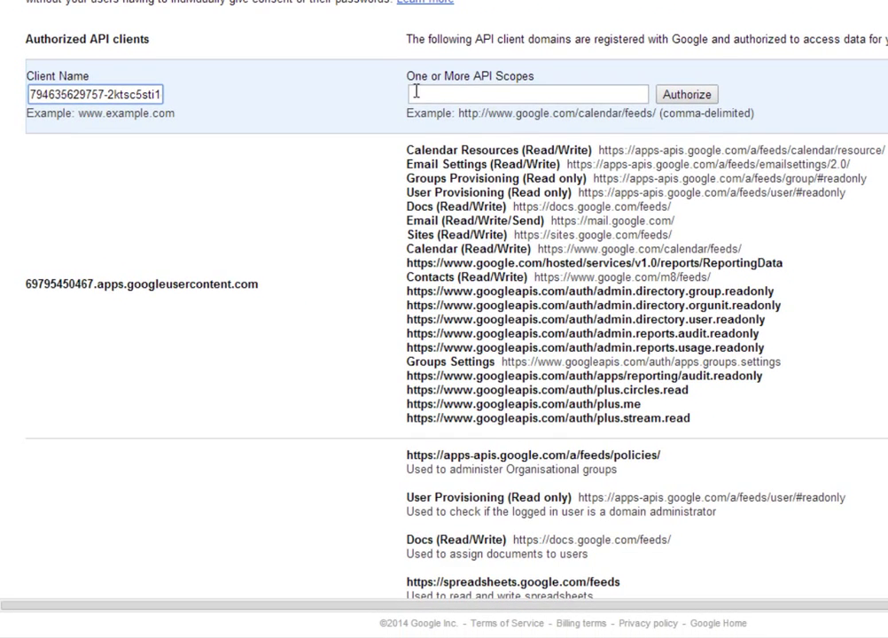
pyautogui.rightClick(420, 98)
pyautogui.click(474, 196)
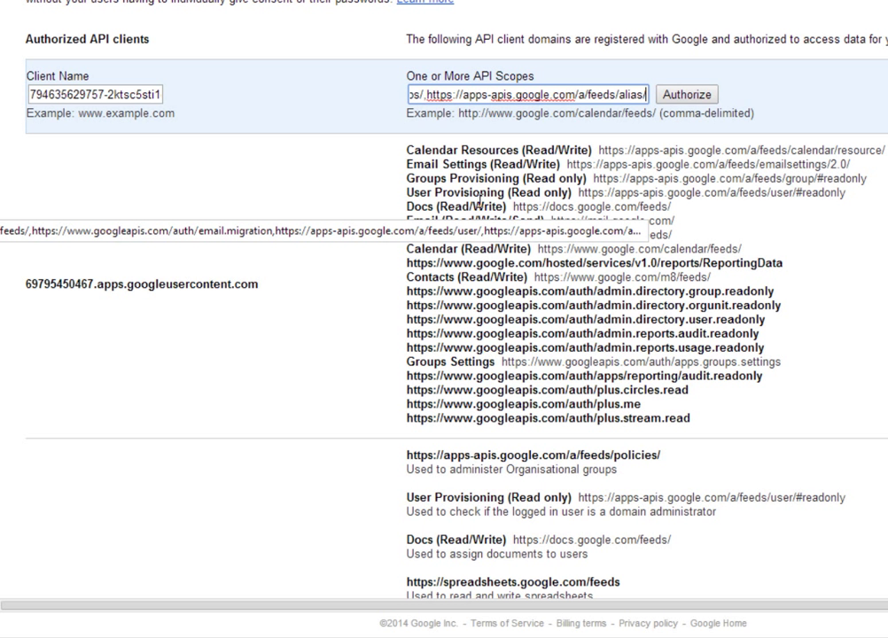
pyautogui.click(685, 96)
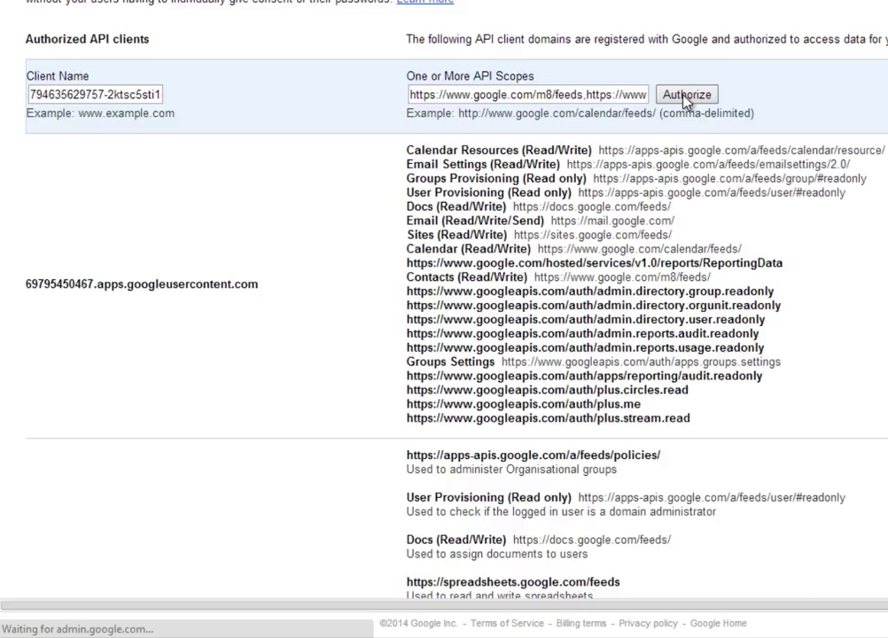
pyautogui.scroll(-1, 685, 102)
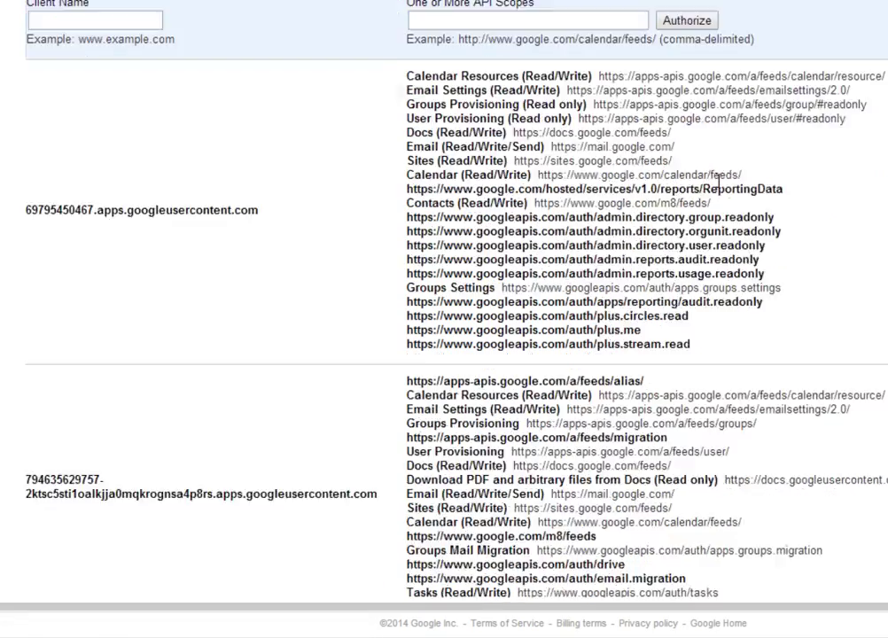
pyautogui.scroll(-3, 700, 142)
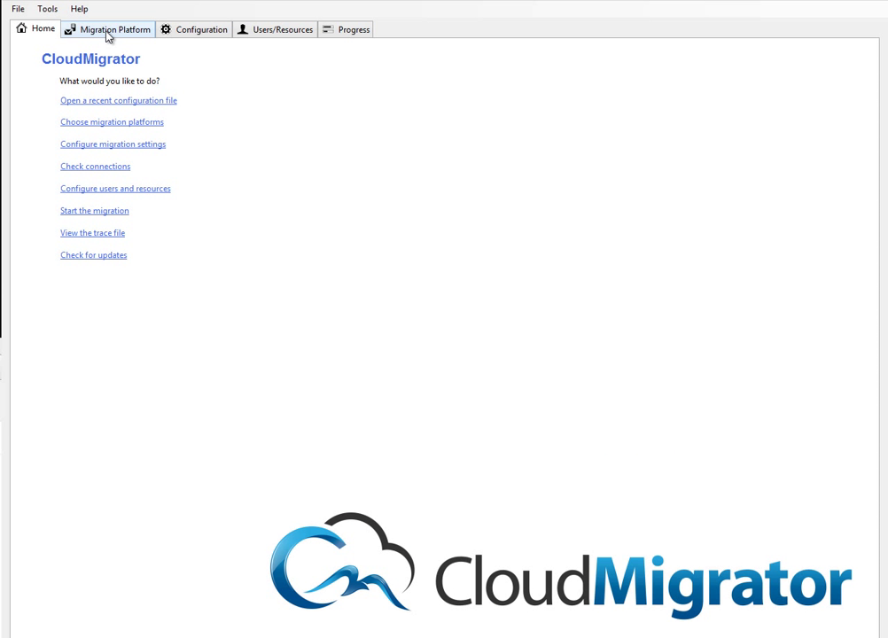
# - On the Configuration tab, enter domain mycloudpages.com plus the admin and test user emails
pyautogui.click(108, 33)
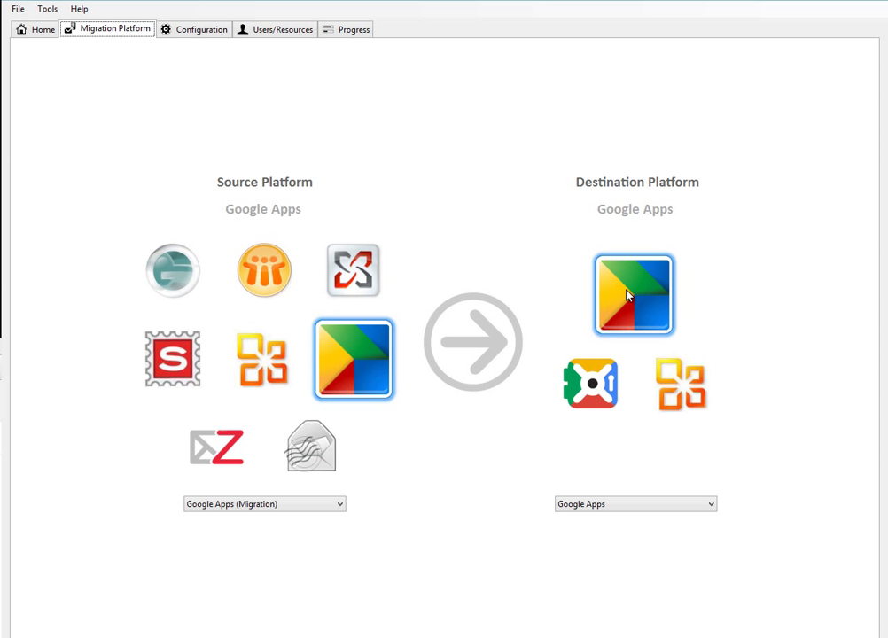
pyautogui.click(194, 33)
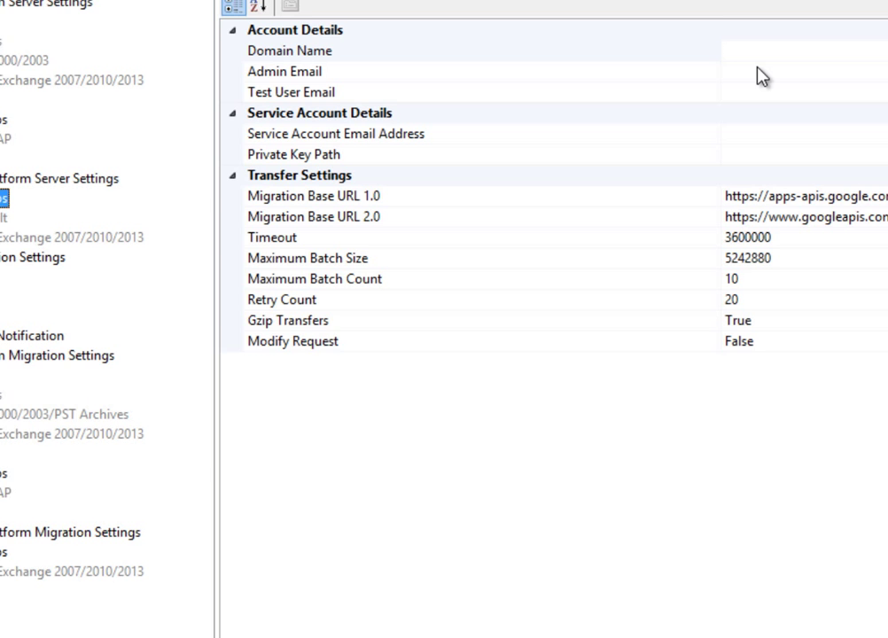
pyautogui.click(606, 87)
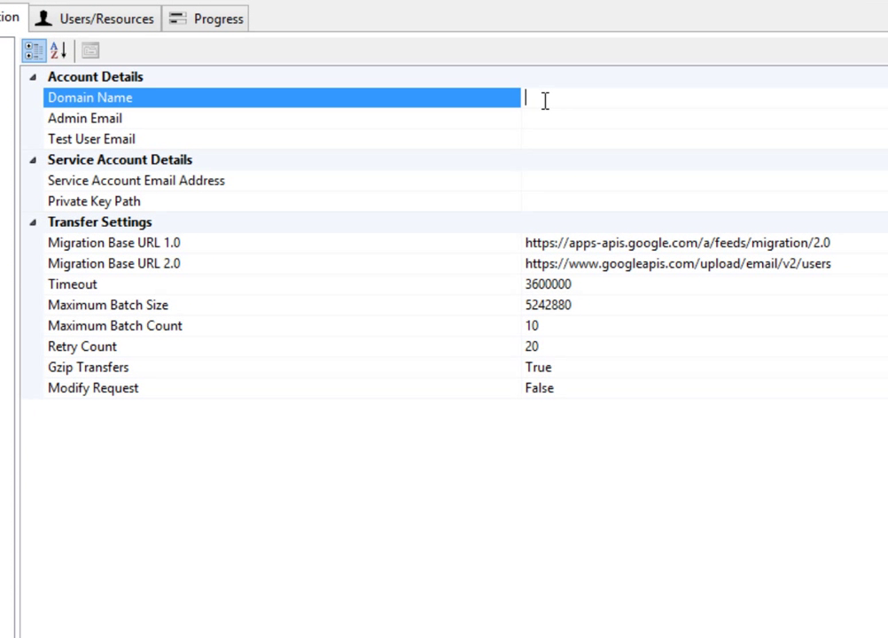
pyautogui.write('myc')
pyautogui.write('loudpages.')
pyautogui.write('com')
pyautogui.press('Tab')
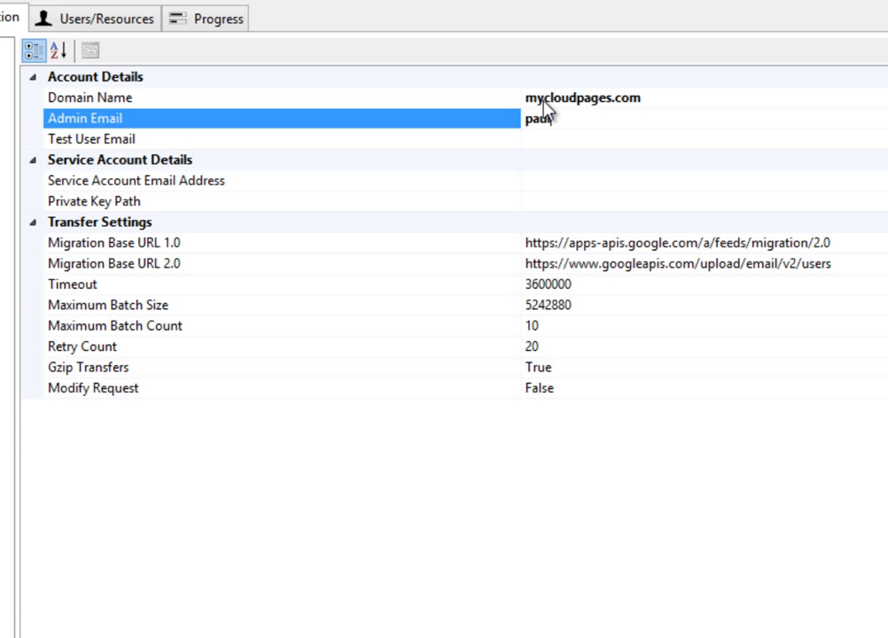
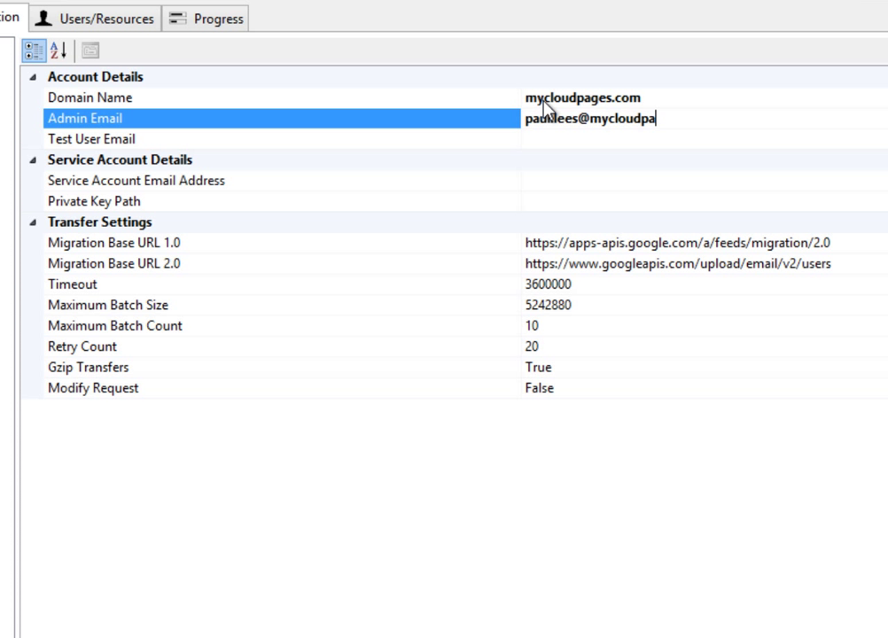
pyautogui.press('Tab')
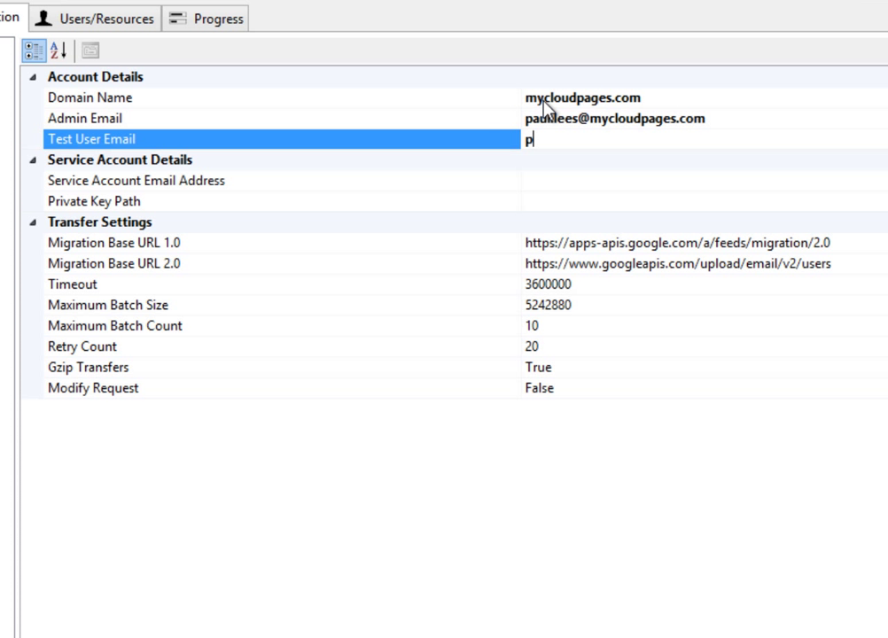
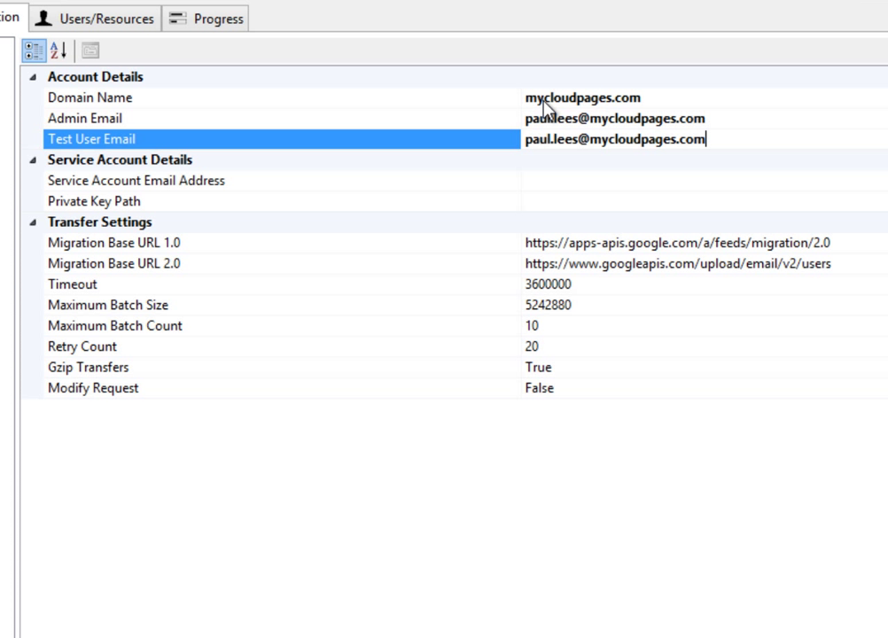
pyautogui.press('Tab')
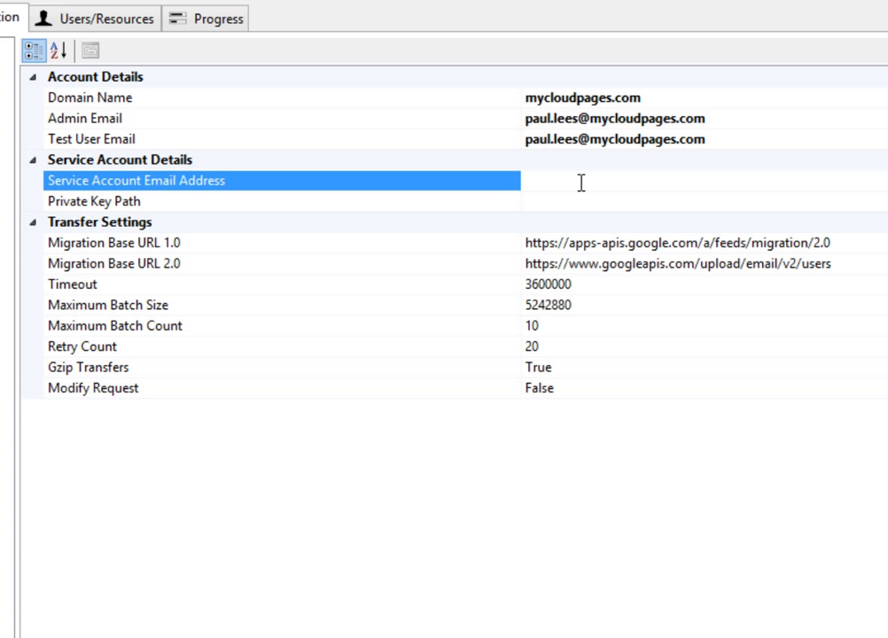
# - Paste the service account email from Developers Console into CloudMigrator's Service Account Email Address
pyautogui.click(559, 182)
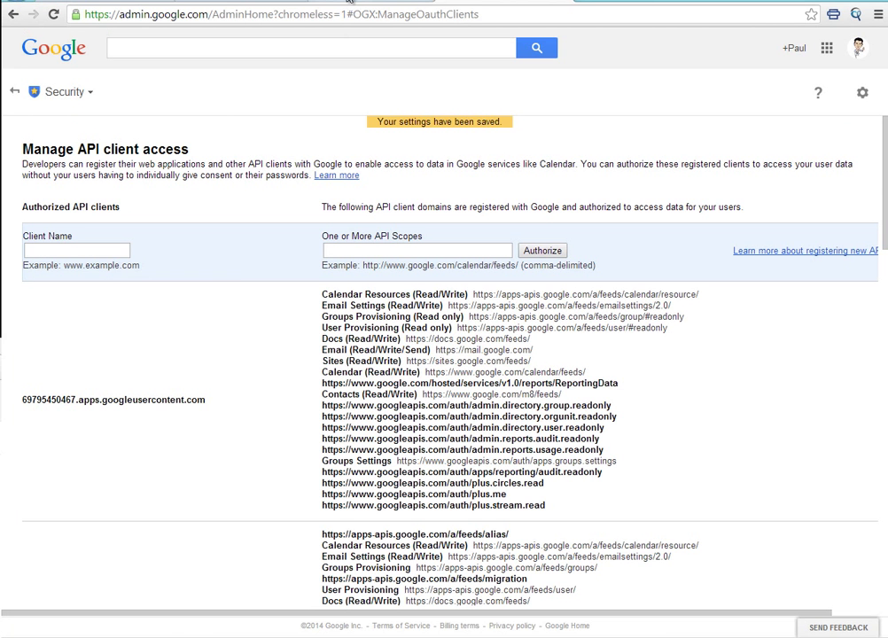
pyautogui.click(275, 3)
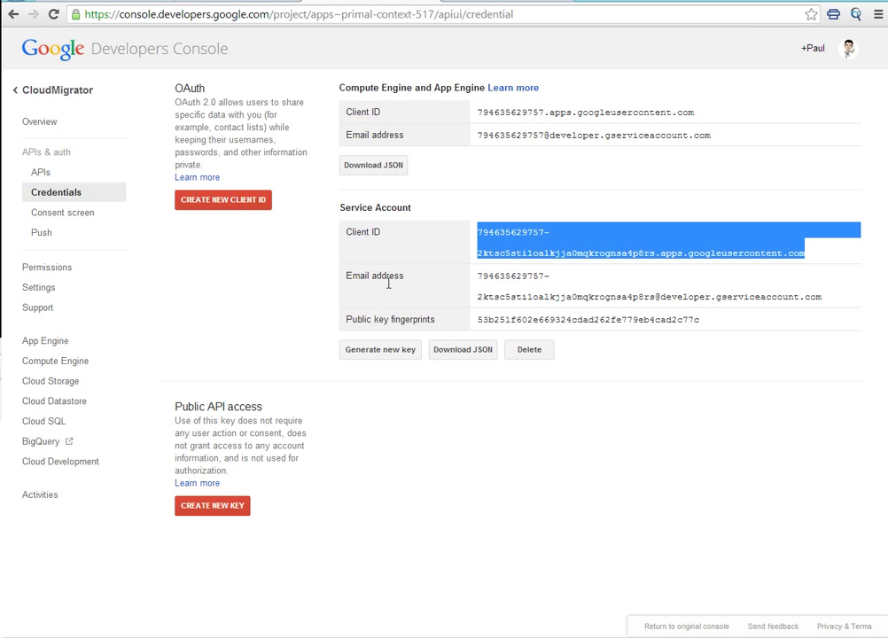
pyautogui.moveTo(477, 276); pyautogui.dragTo(822, 300)
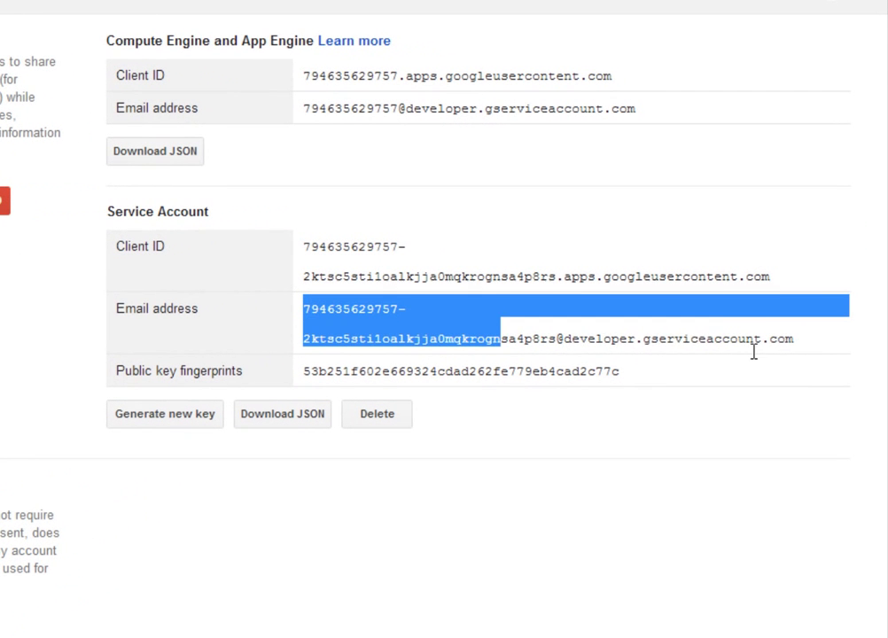
pyautogui.moveTo(795, 348); pyautogui.dragTo(800, 355)
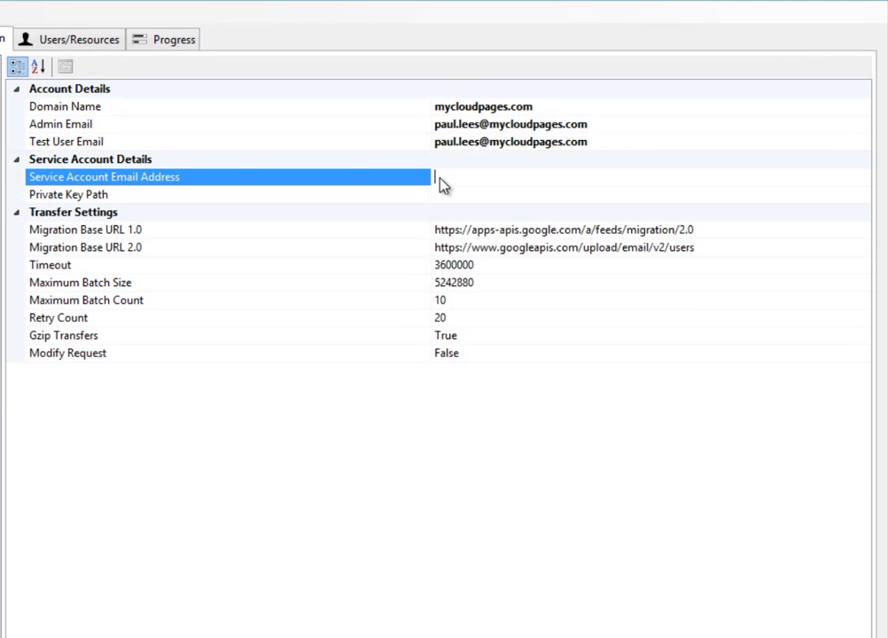
pyautogui.rightClick(440, 180)
pyautogui.click(490, 259)
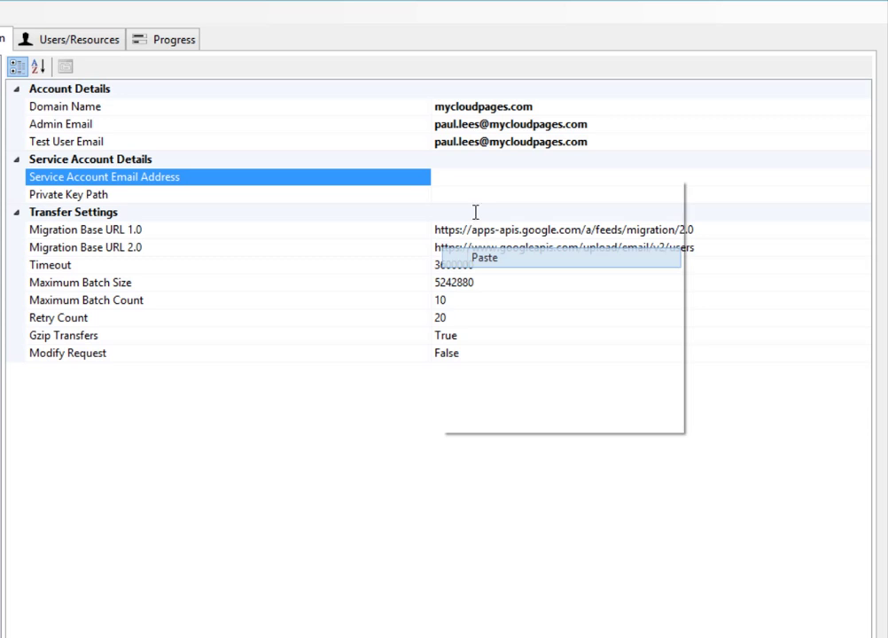
# - Set Private Key Path to the downloaded .p12 key file in Downloads\Keys
pyautogui.click(442, 194)
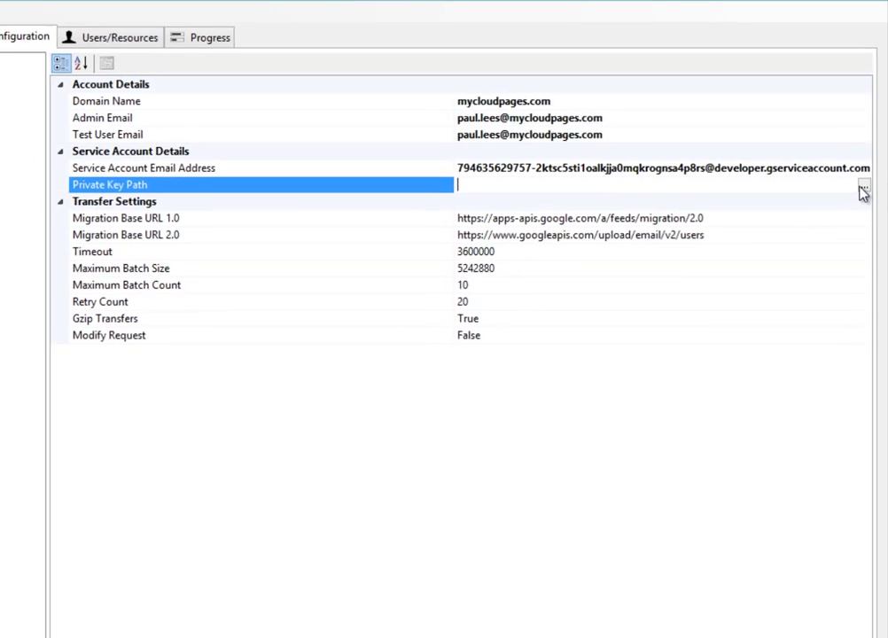
pyautogui.click(869, 151)
pyautogui.click(233, 97)
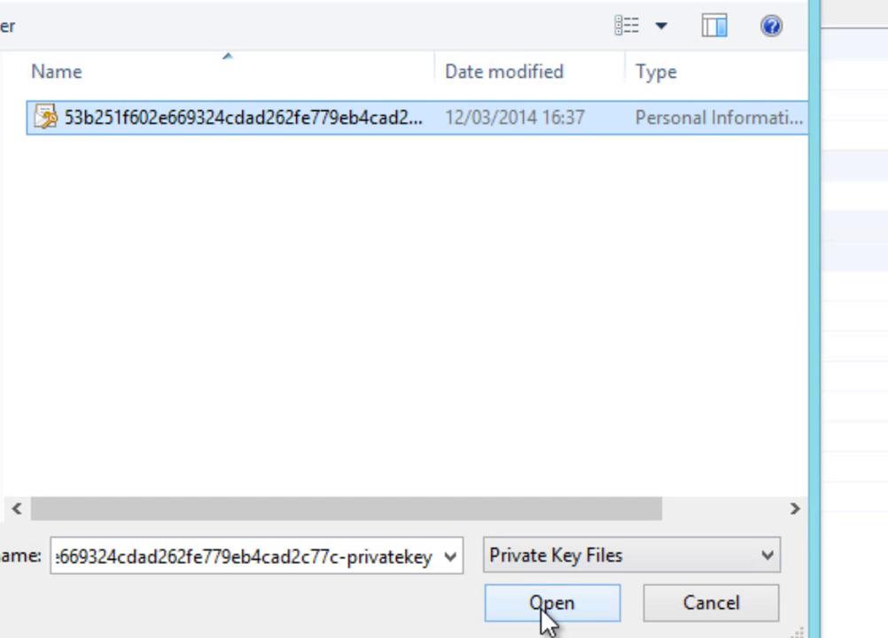
pyautogui.click(542, 611)
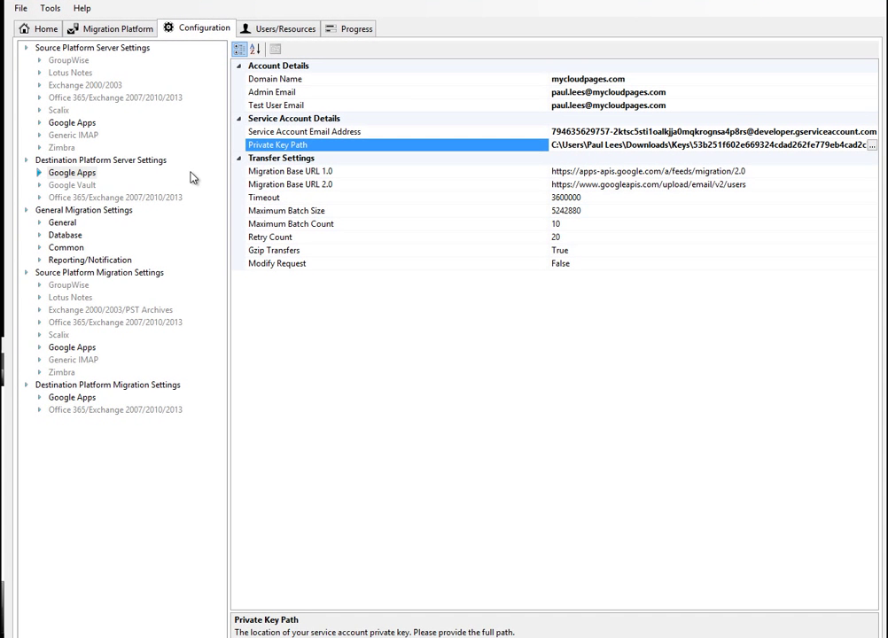
# - Start the Connection Tester to check license validity, domain, type and Google server connections
pyautogui.click(46, 9)
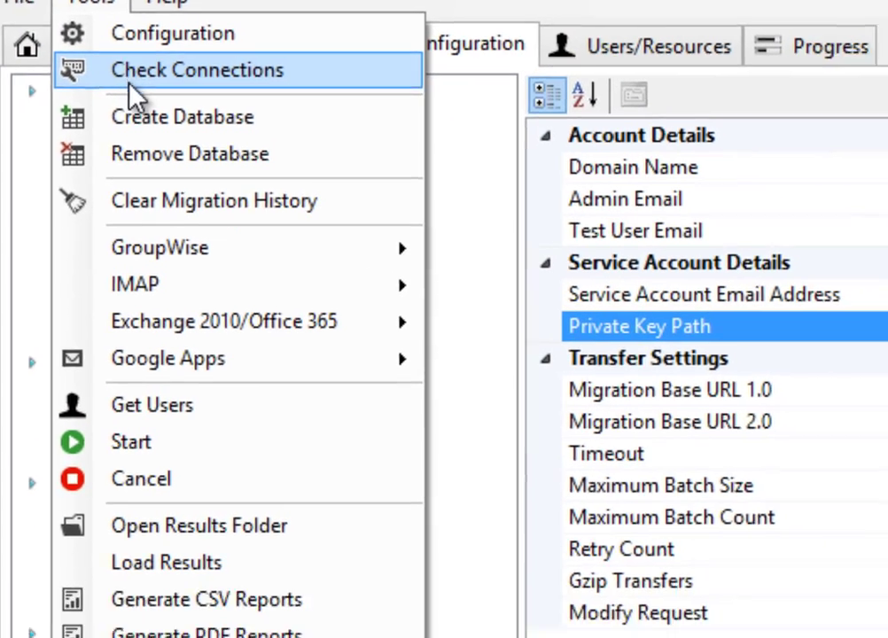
pyautogui.click(117, 76)
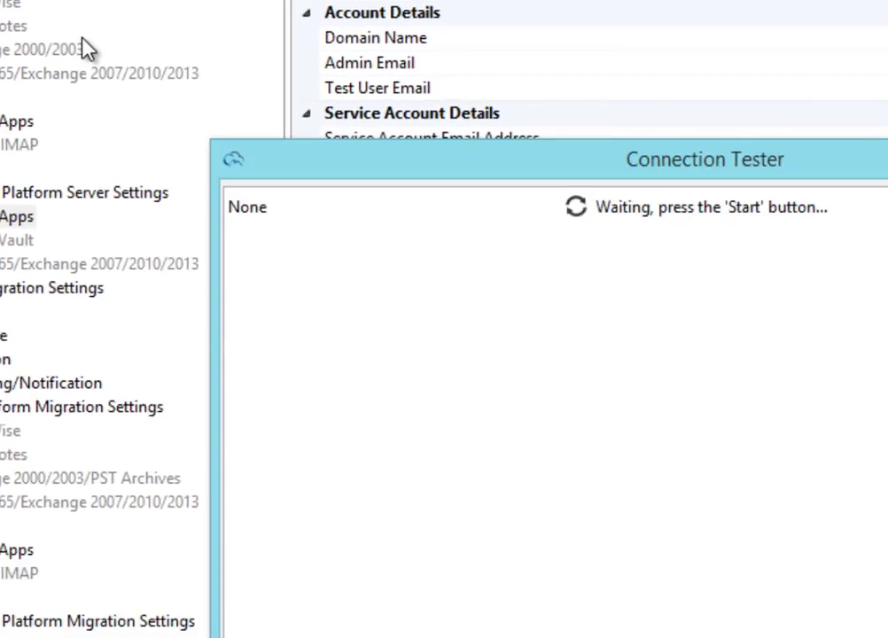
pyautogui.click(682, 588)
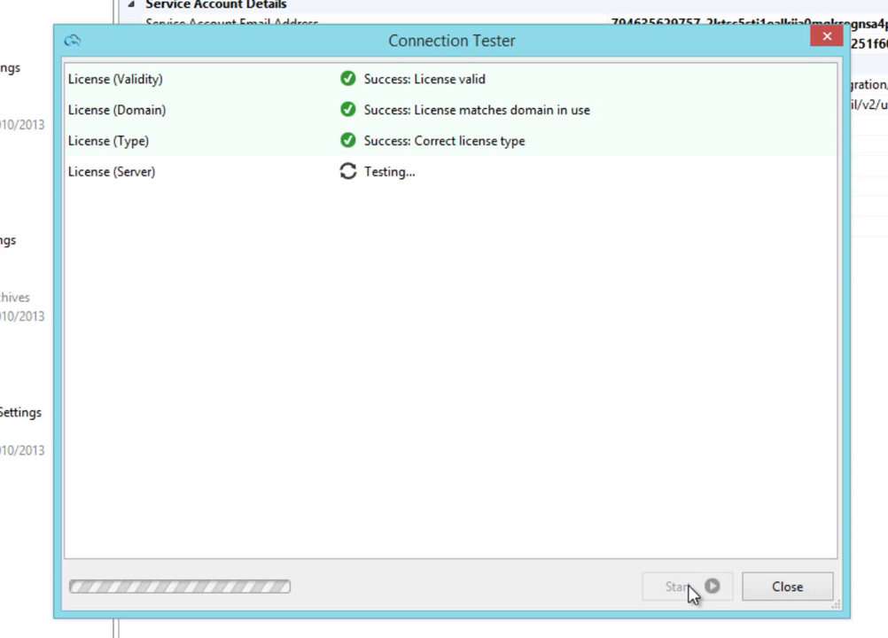